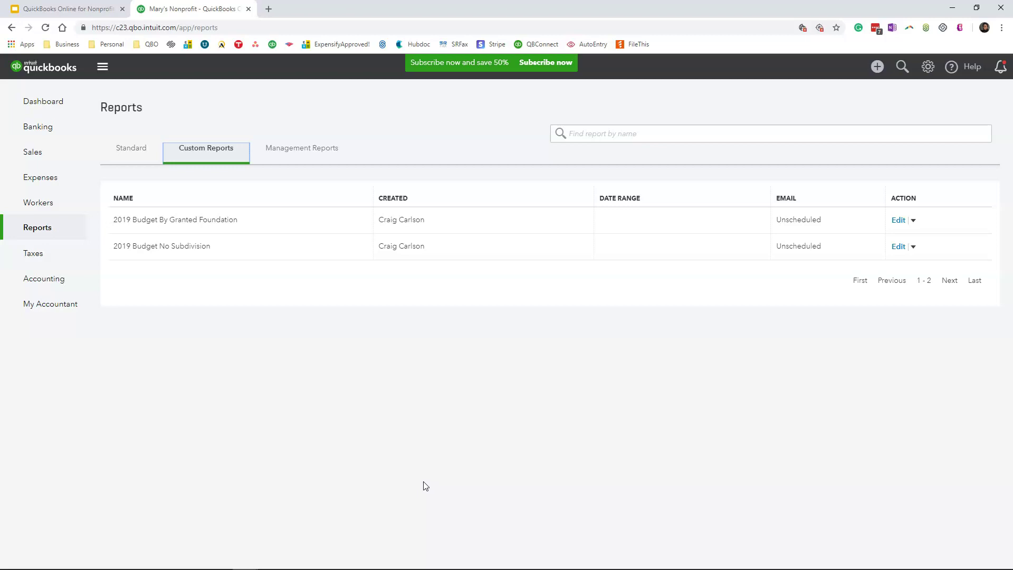
Turn on class tracking in the company's advanced settings, with a warning when a transaction isn't assigned a class.
click(428, 479)
click(927, 73)
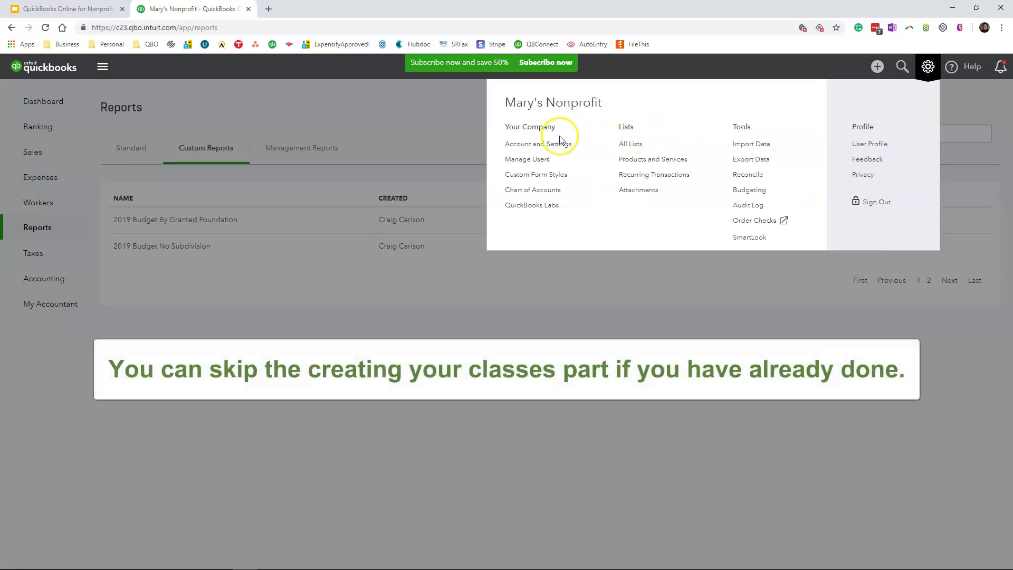
click(534, 150)
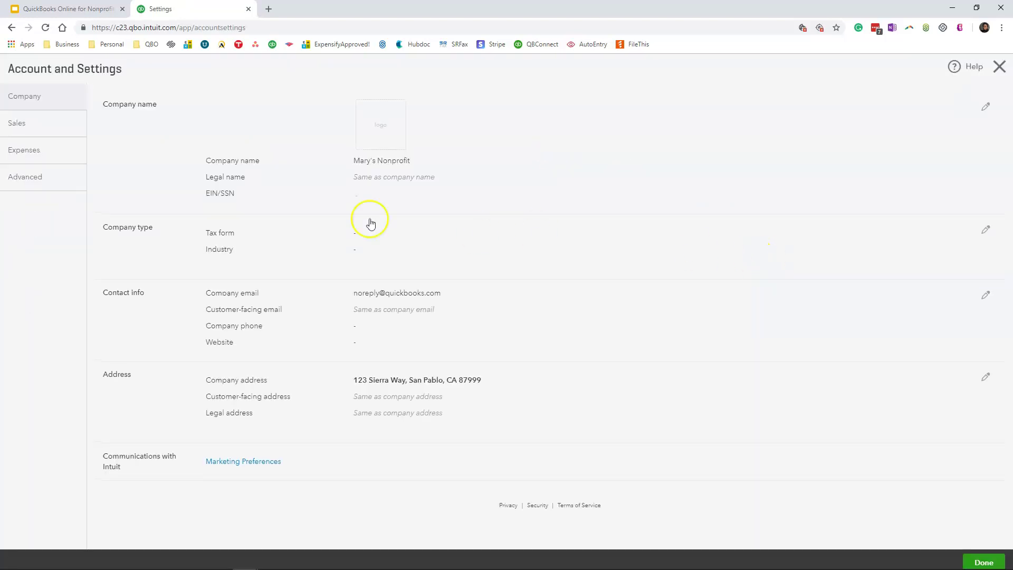
click(40, 184)
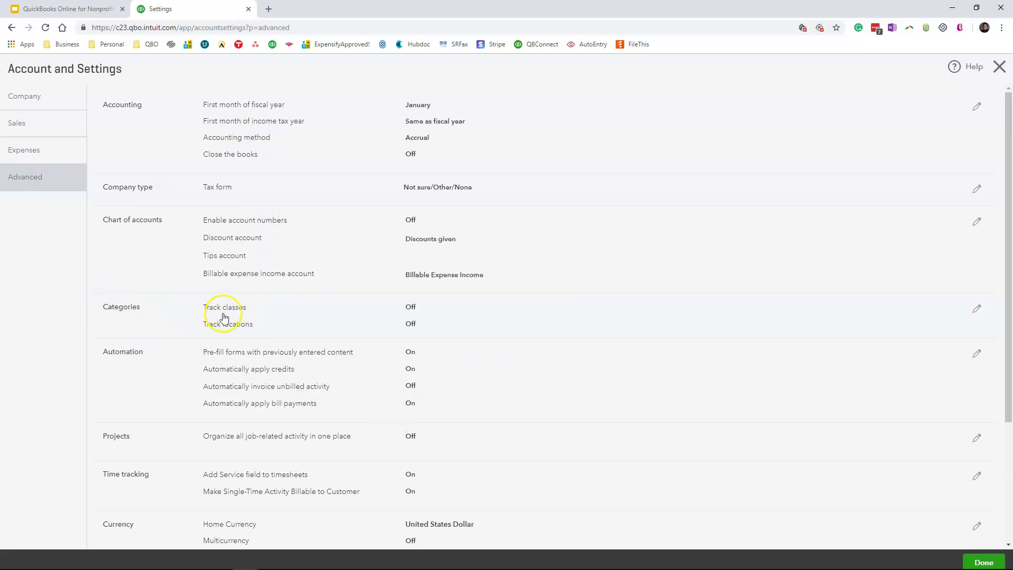
click(256, 315)
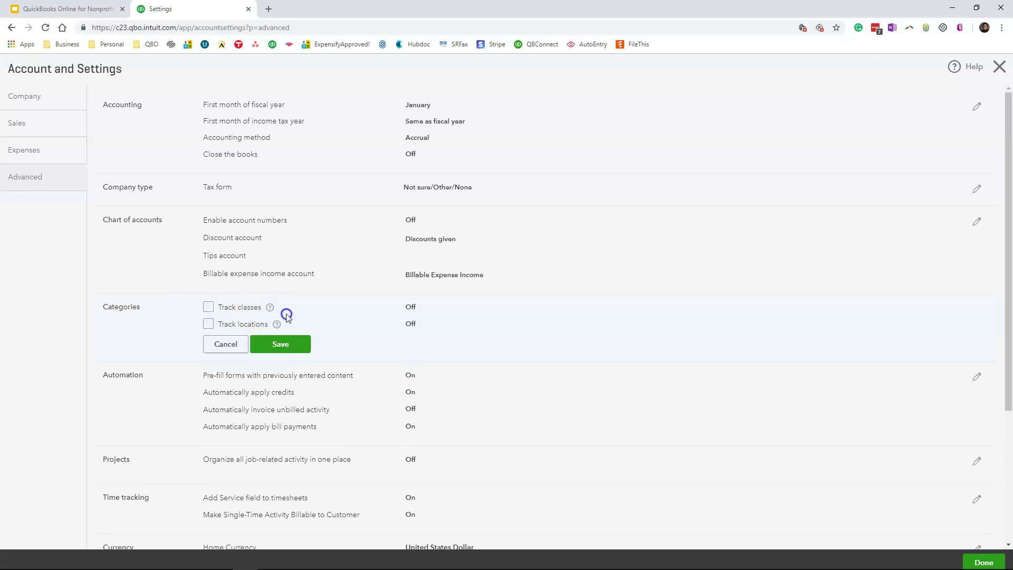
click(209, 307)
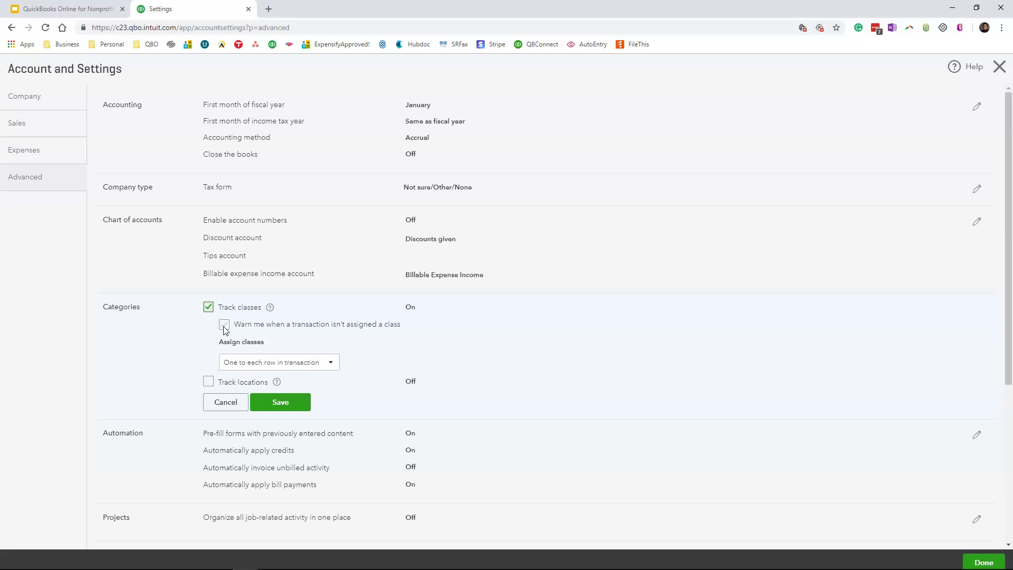
click(224, 326)
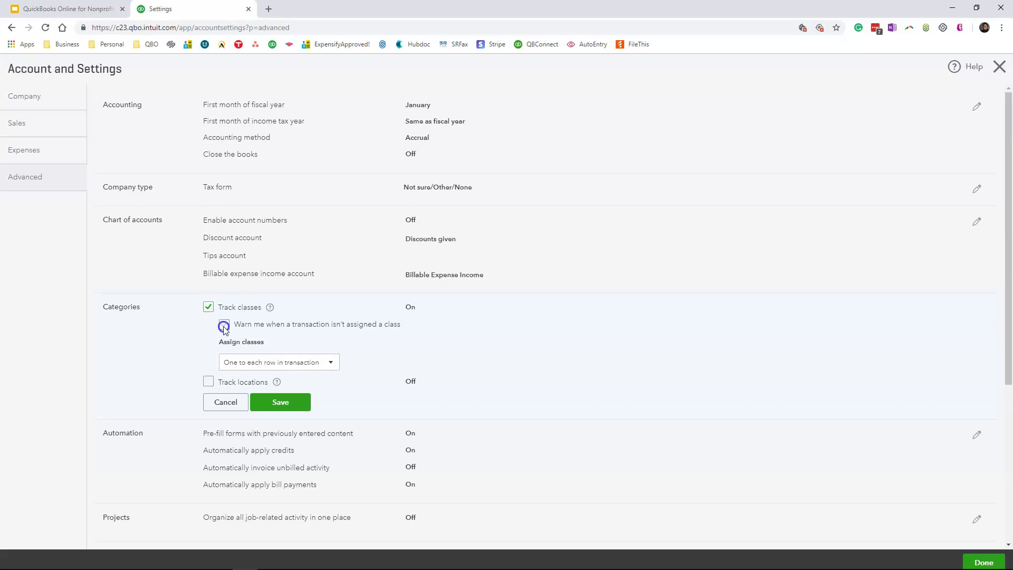
Keep class assignment at "One to each row in transaction" with location tracking off, then save and close the account settings.
click(325, 366)
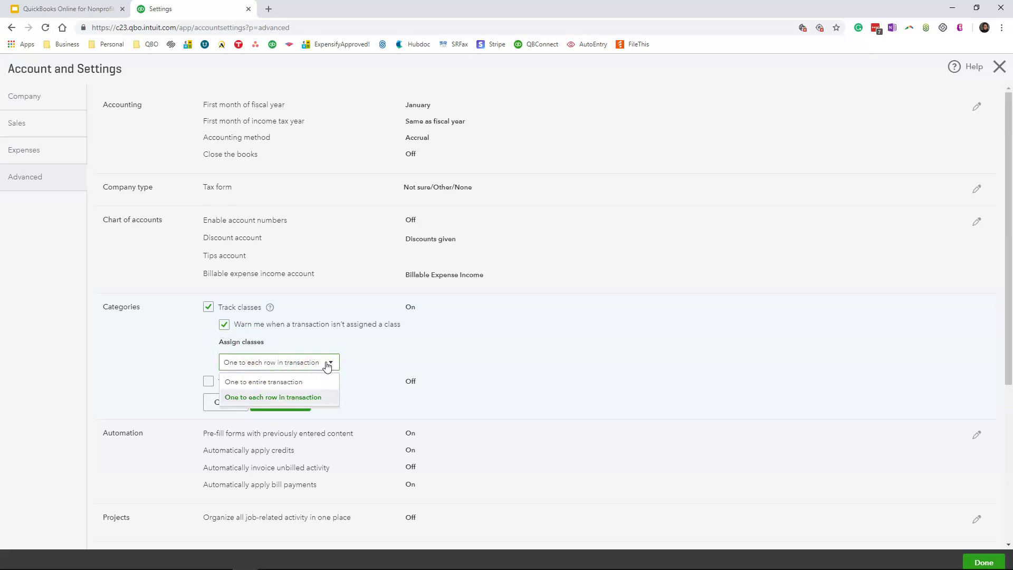
click(329, 364)
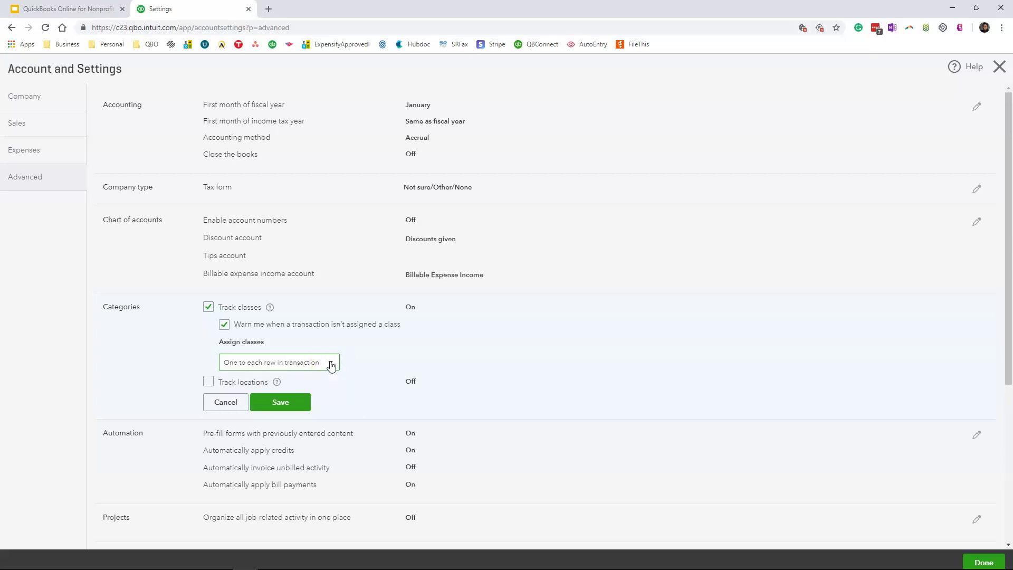
click(207, 384)
click(213, 386)
click(281, 403)
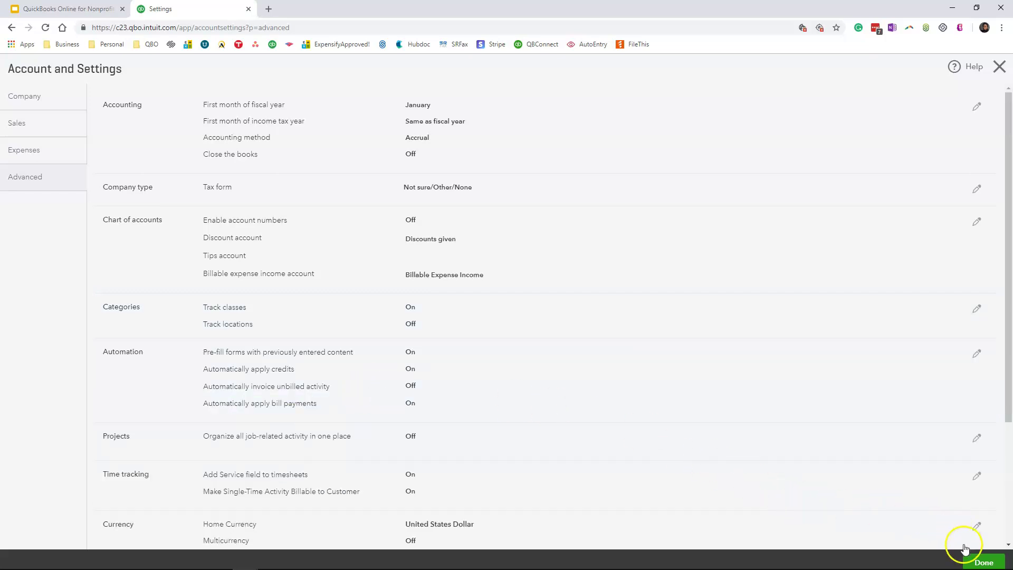
click(983, 562)
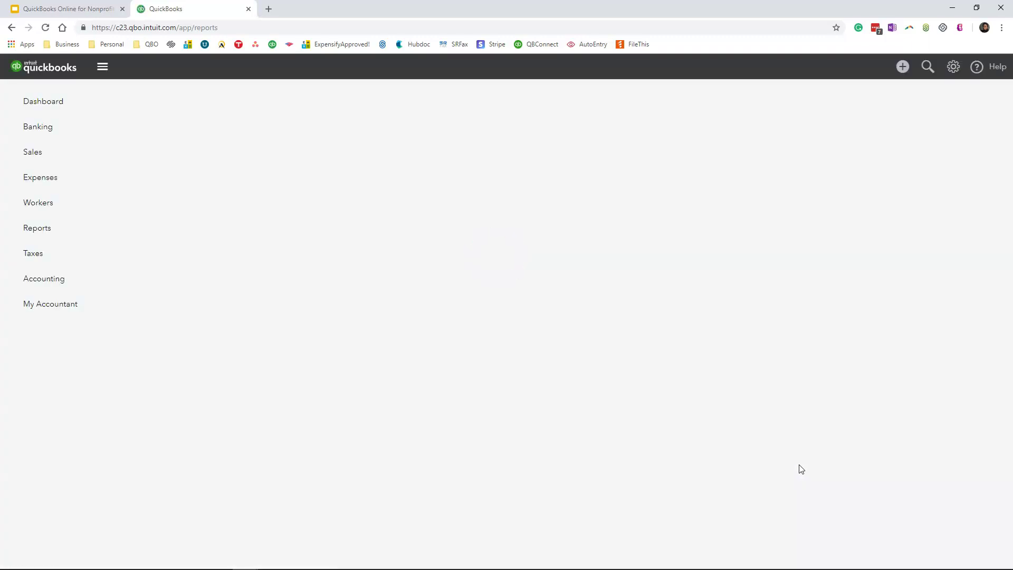
Create a class named "1.General" in the company's Classes list.
click(791, 446)
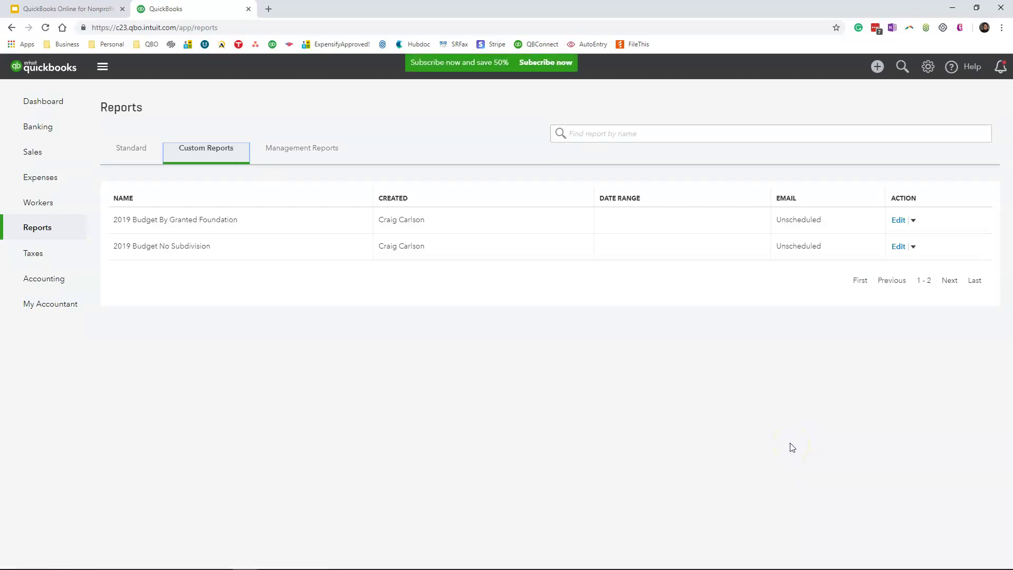
click(928, 75)
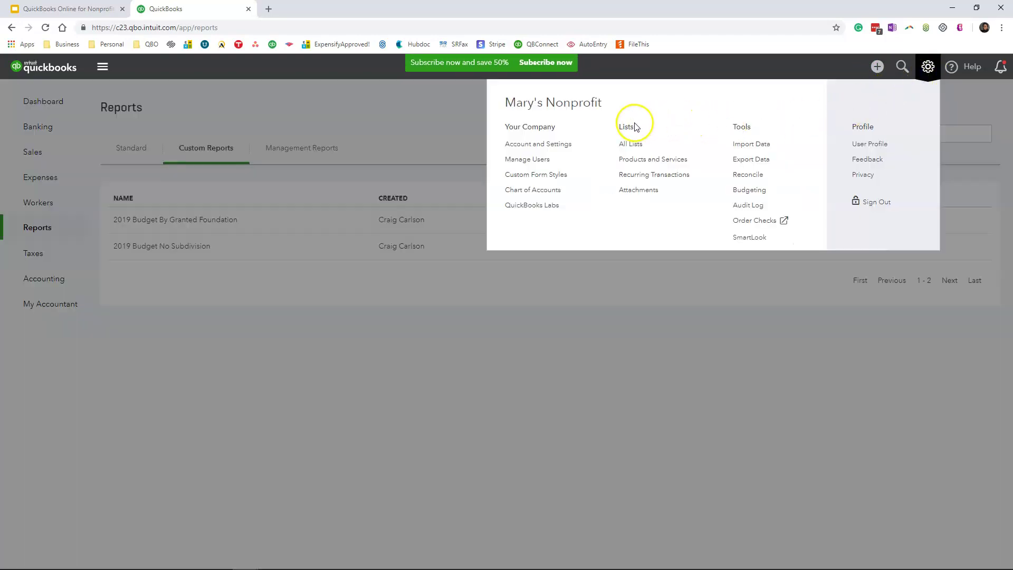
click(635, 146)
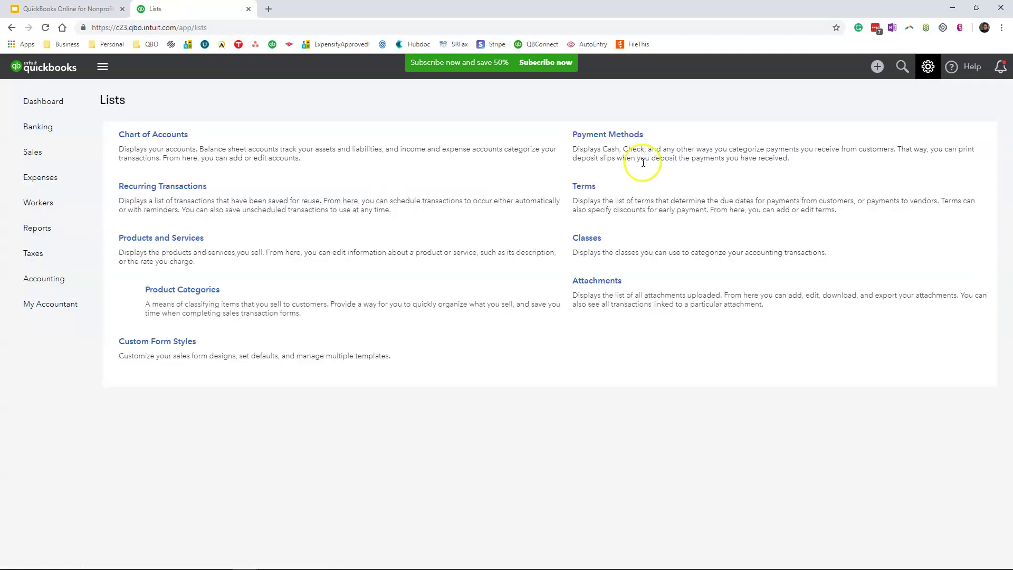
click(587, 239)
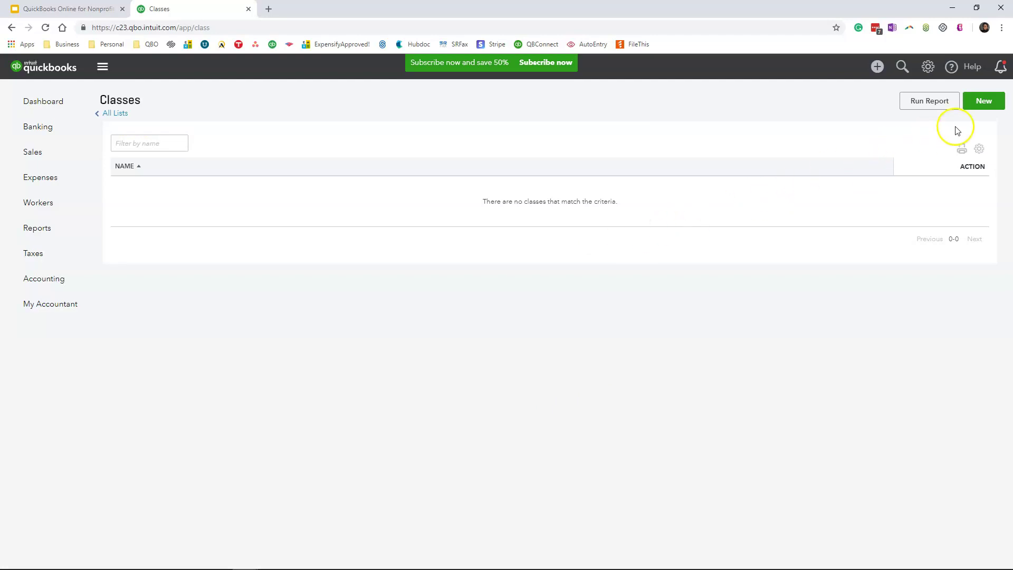
click(980, 107)
click(460, 295)
text(1.General)
click(548, 354)
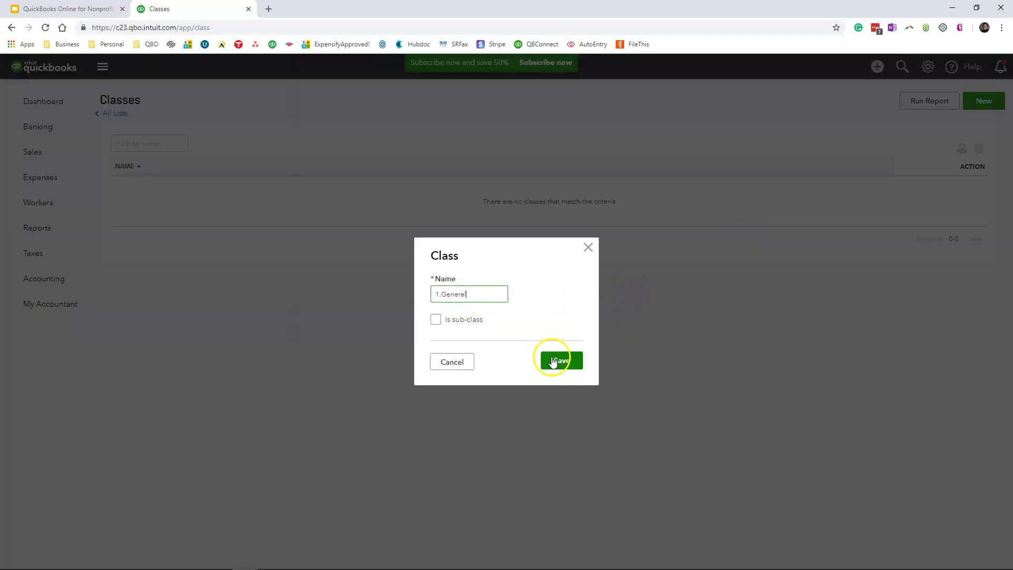
Create a second class named "2.Programs" and save it.
click(471, 298)
text(2. Prog)
key(BackSpace)
key(BackSpace)
key(BackSpace)
key(BackSpace)
key(BackSpace)
text(Pro)
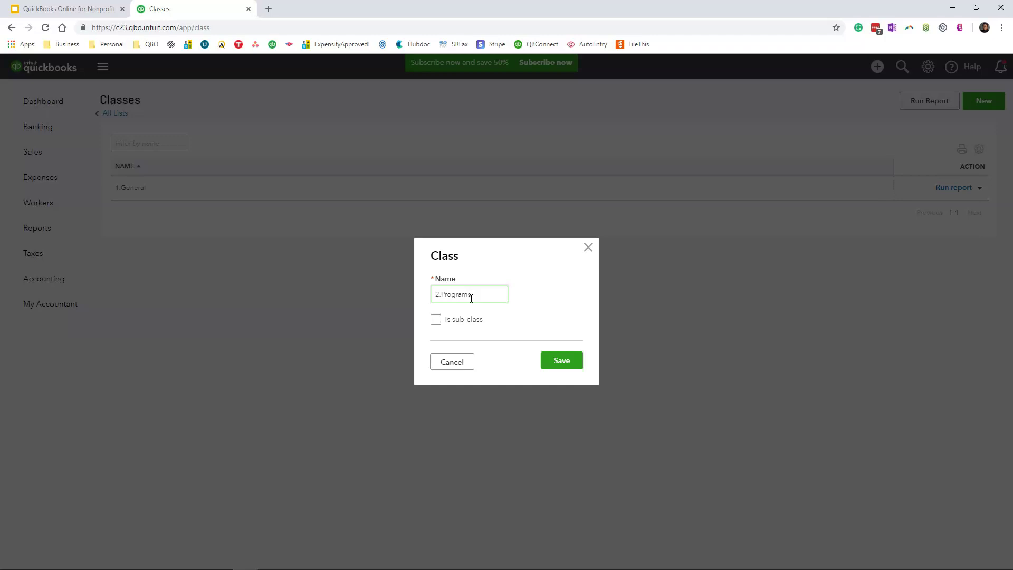
text(grams)
click(557, 361)
Create a third class named "3.Fundraising" and save it.
click(979, 103)
click(457, 294)
text(3.Fundriasi)
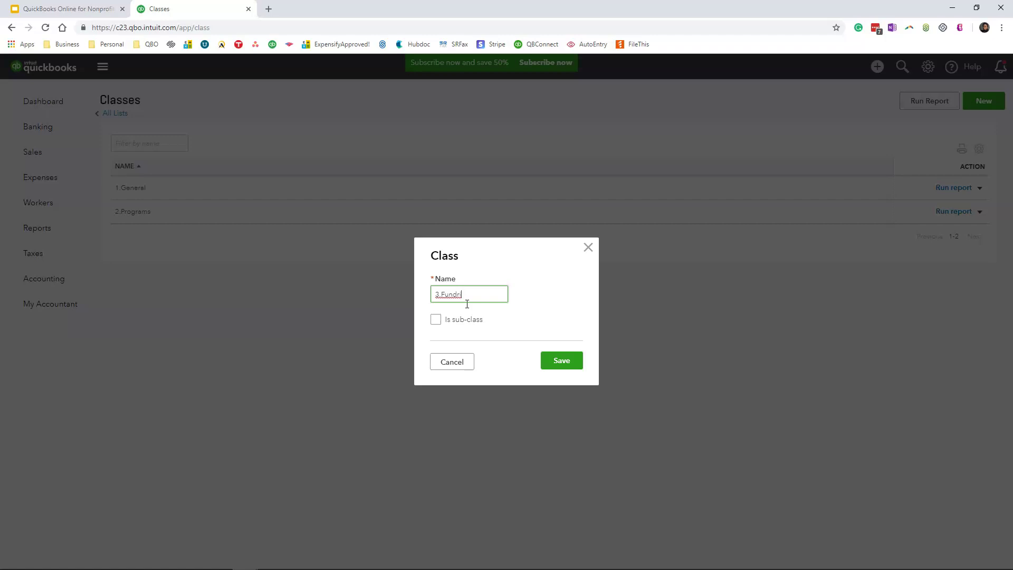
text(aising)
click(561, 360)
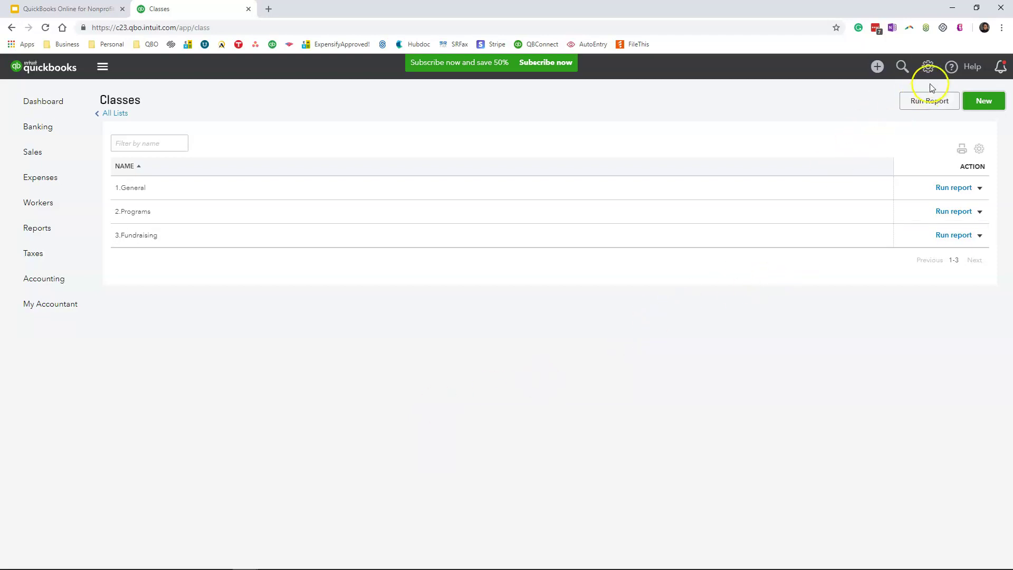
Add a new budget and name it "FY2019 Budget By Classes".
click(928, 69)
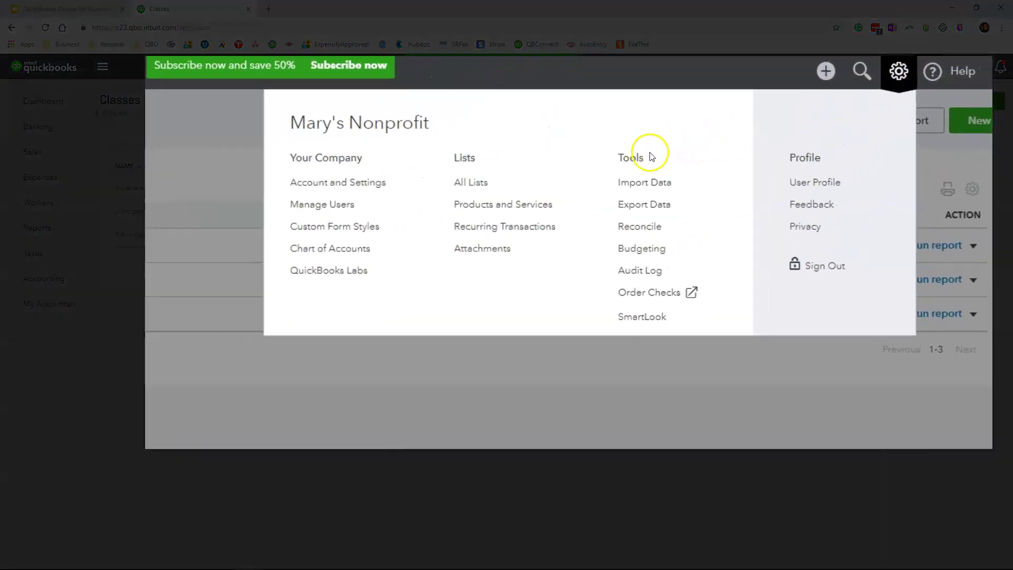
click(648, 256)
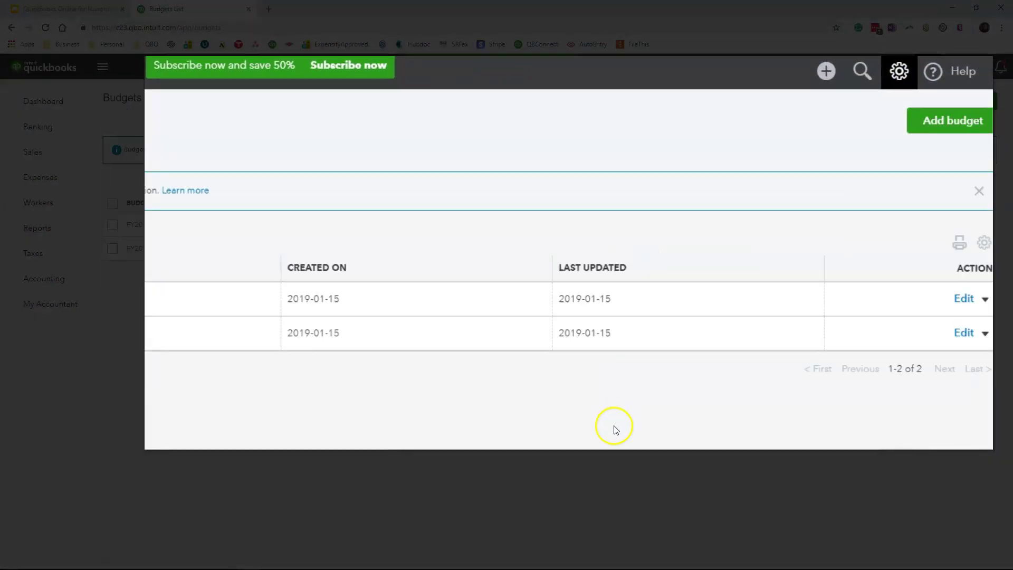
click(943, 122)
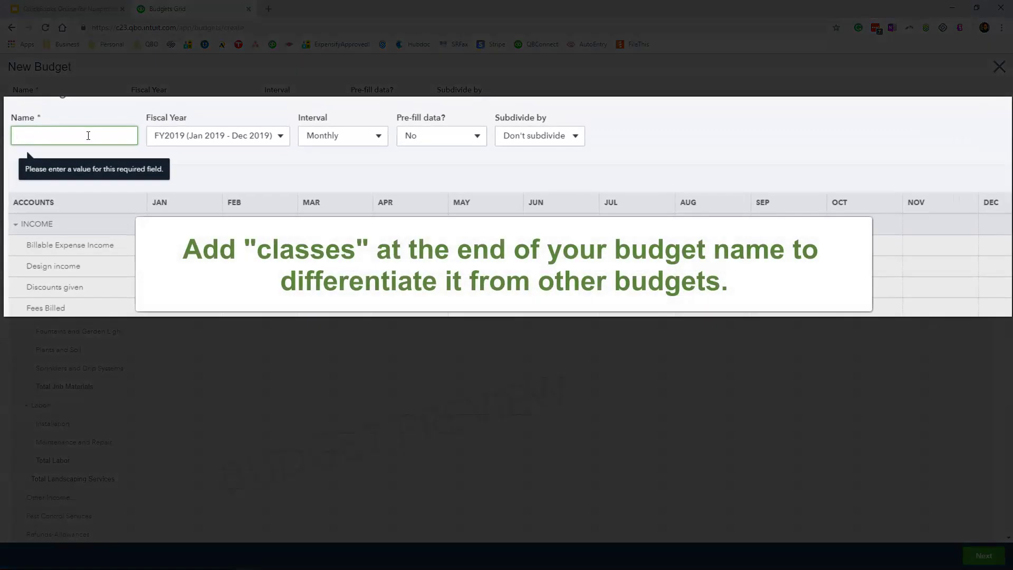
click(92, 136)
text(FY2019 Budget By Classes)
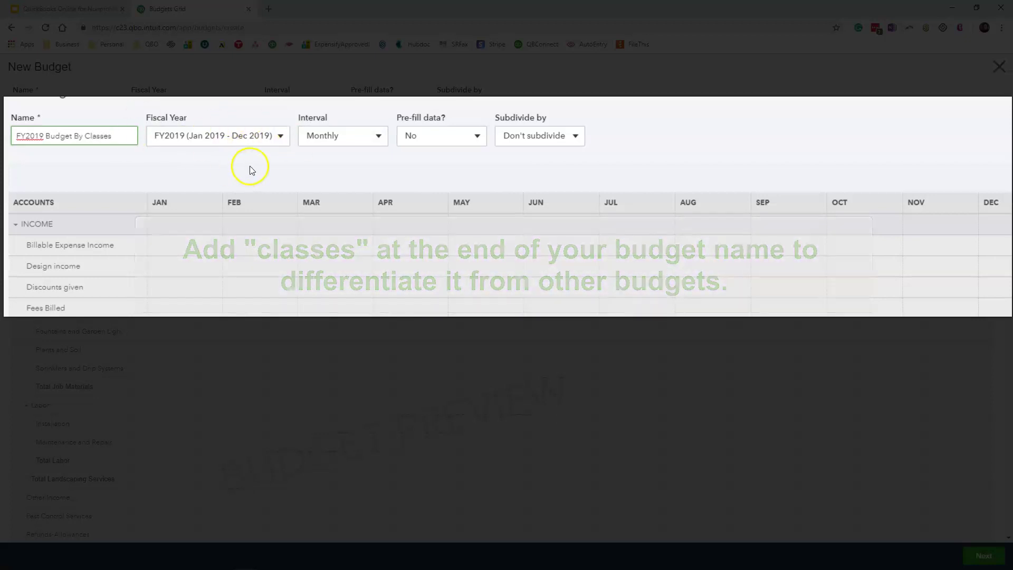
Set the budget's interval to Yearly, without pre-filled data, and subdivide it by Class.
click(377, 137)
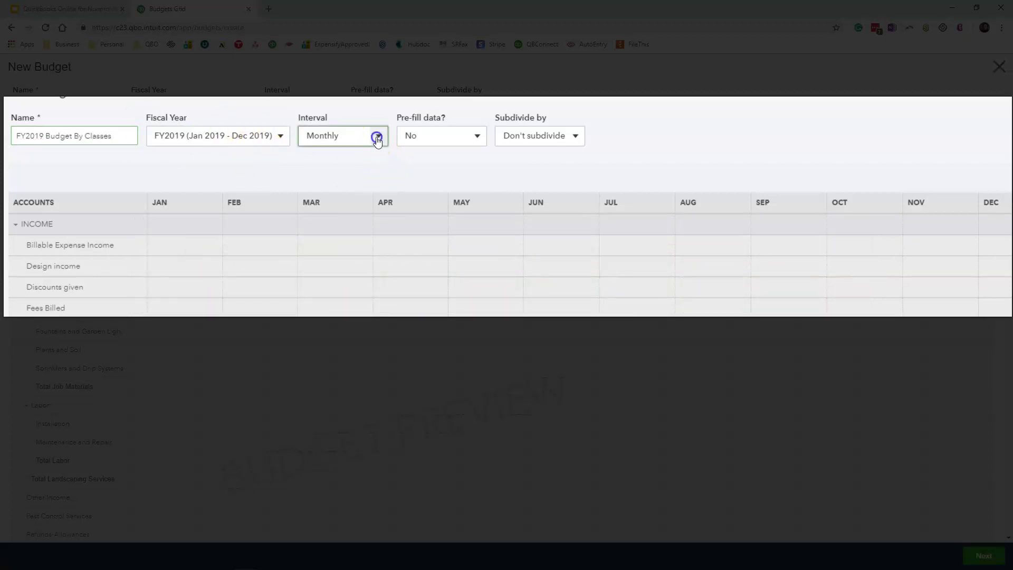
click(349, 200)
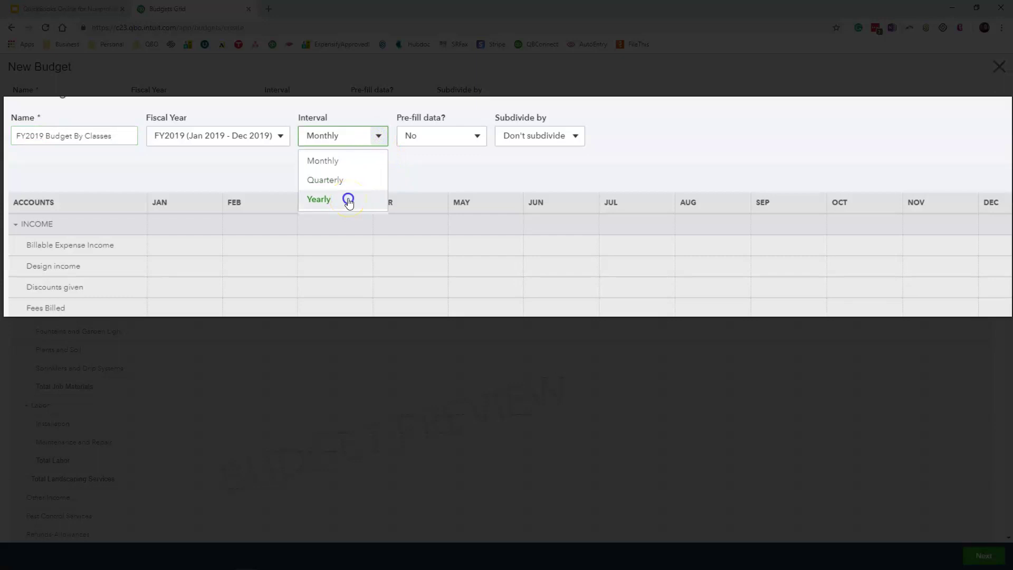
click(475, 139)
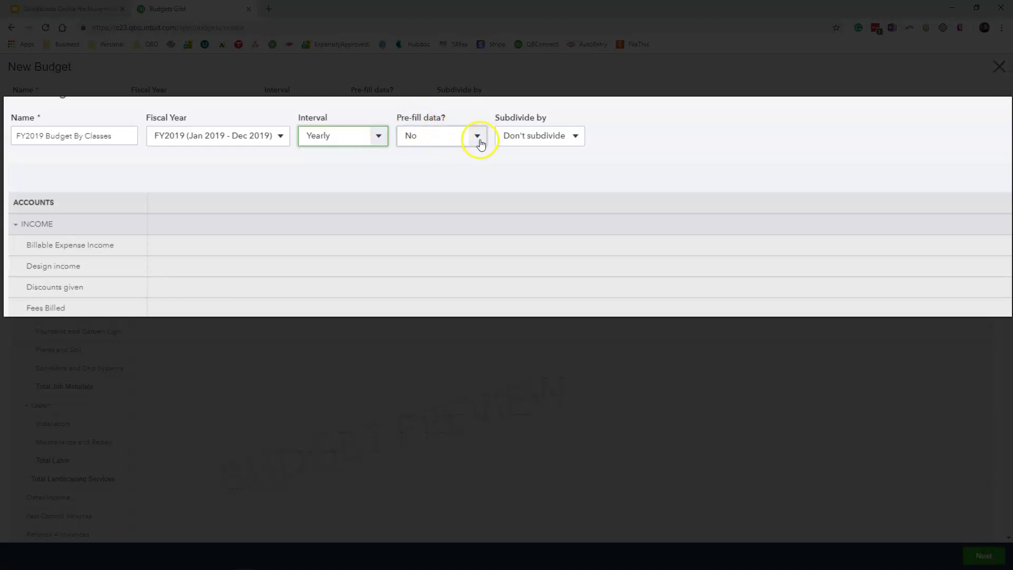
click(575, 138)
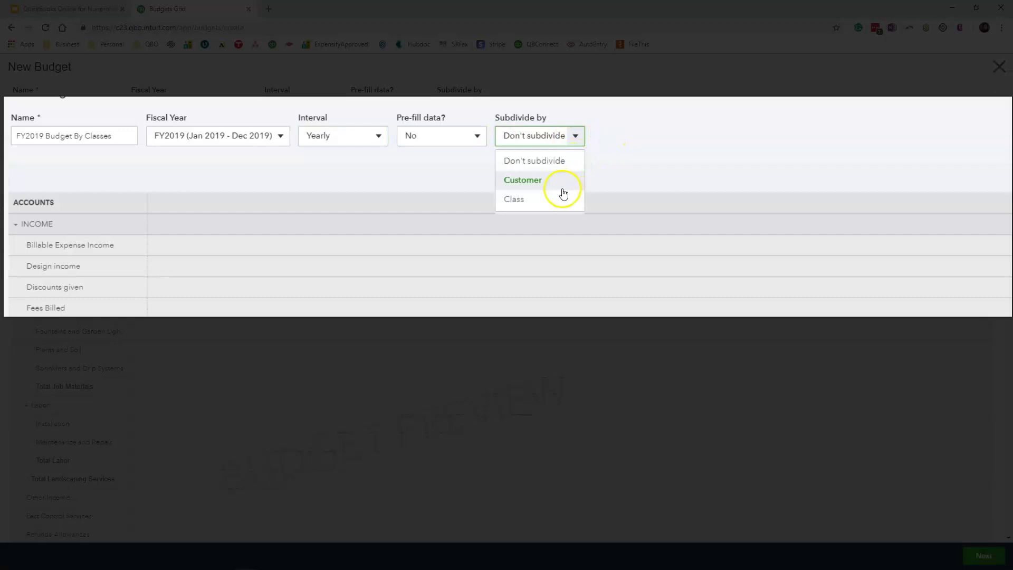
click(519, 205)
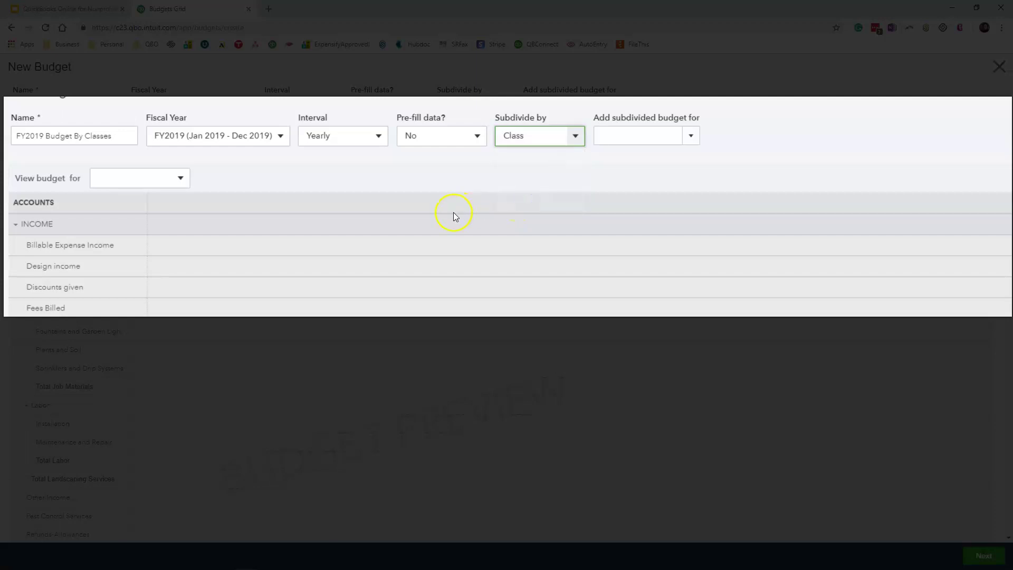
Add subdivided budgets for the classes 1.General, 2.Programs and 3.Fundraising.
click(693, 137)
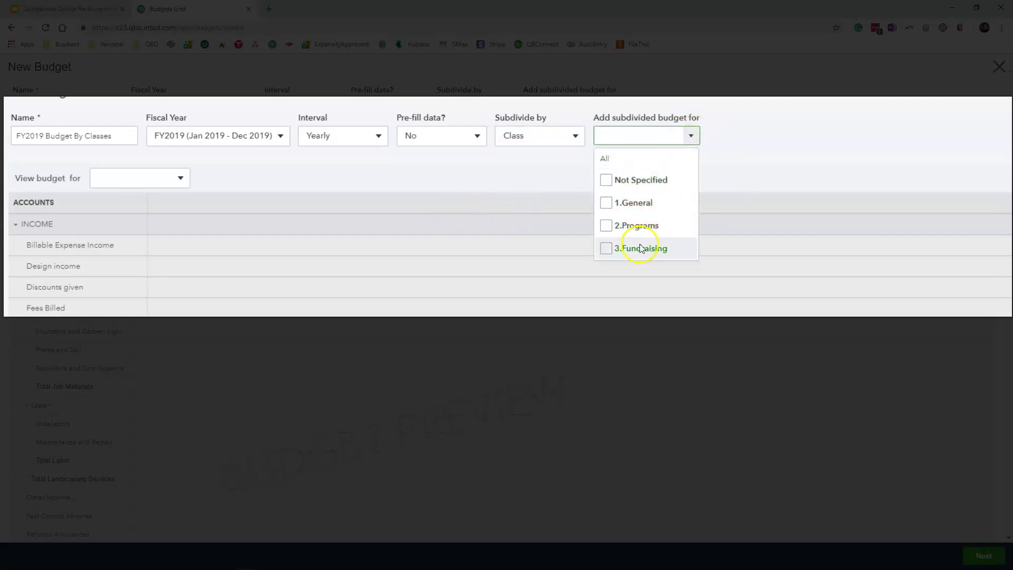
click(606, 203)
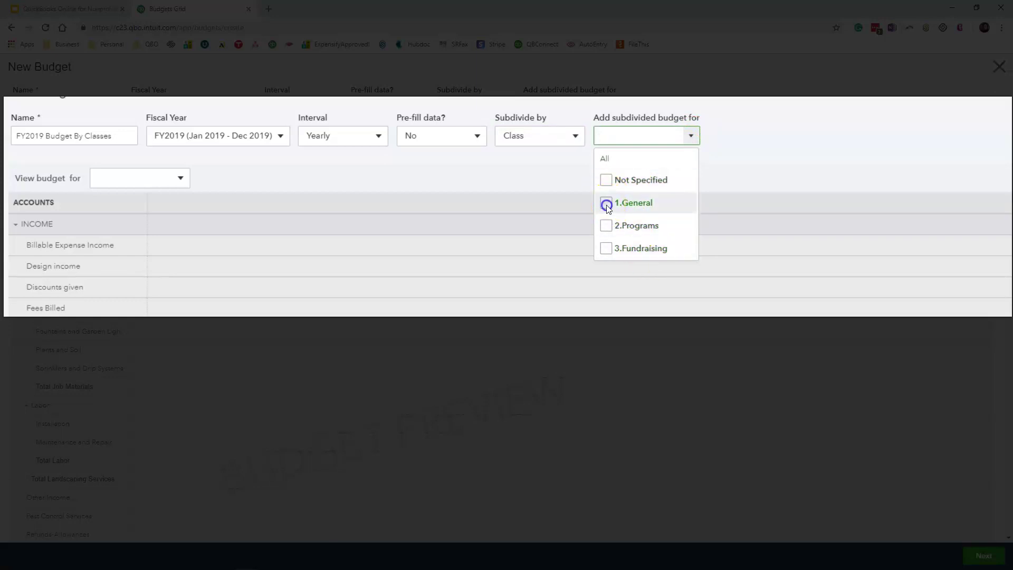
click(605, 226)
click(774, 163)
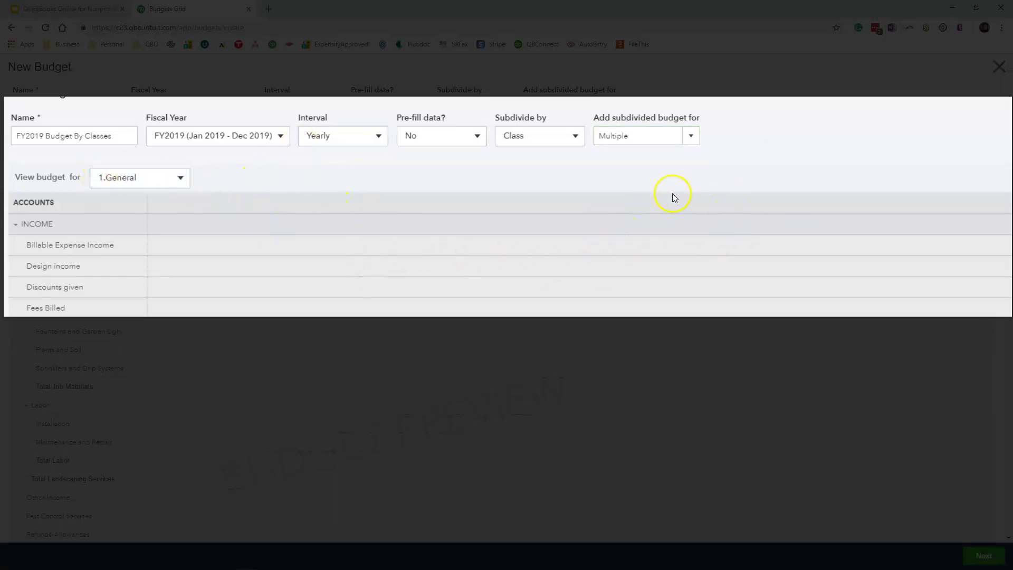
click(691, 135)
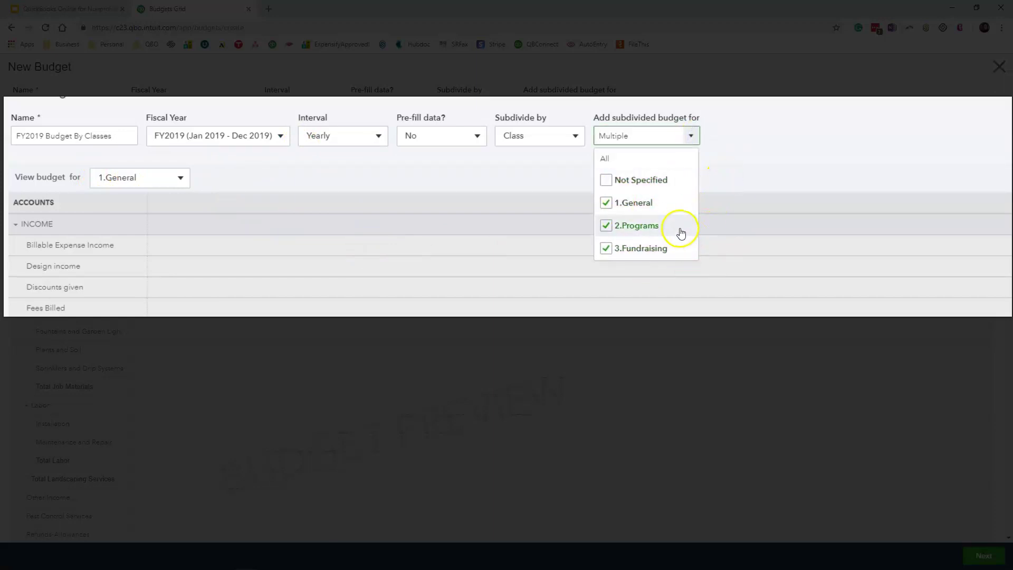
click(713, 179)
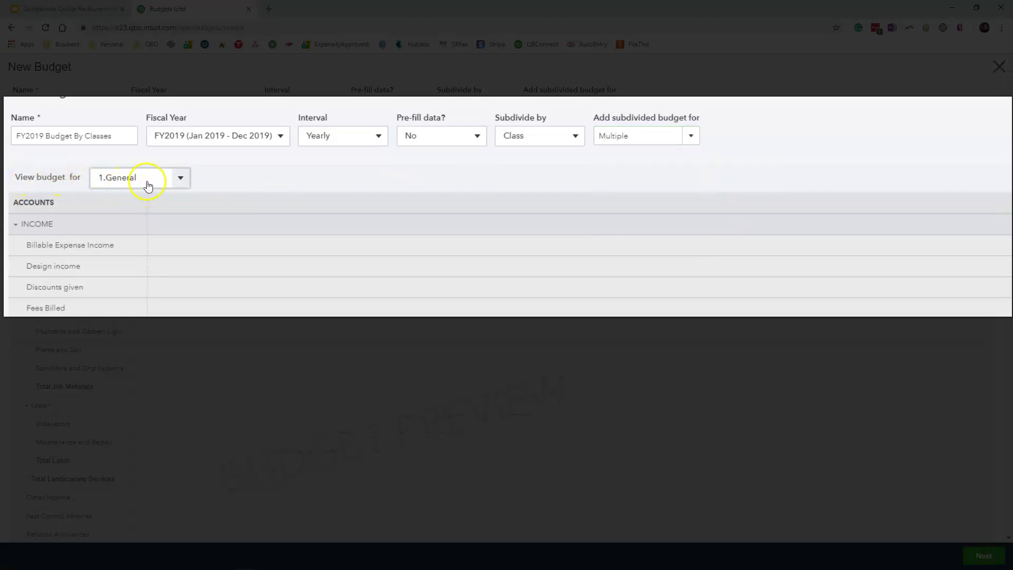
Review the classes available for viewing, keep 1.General selected, and proceed to the budget's amount entry.
click(177, 180)
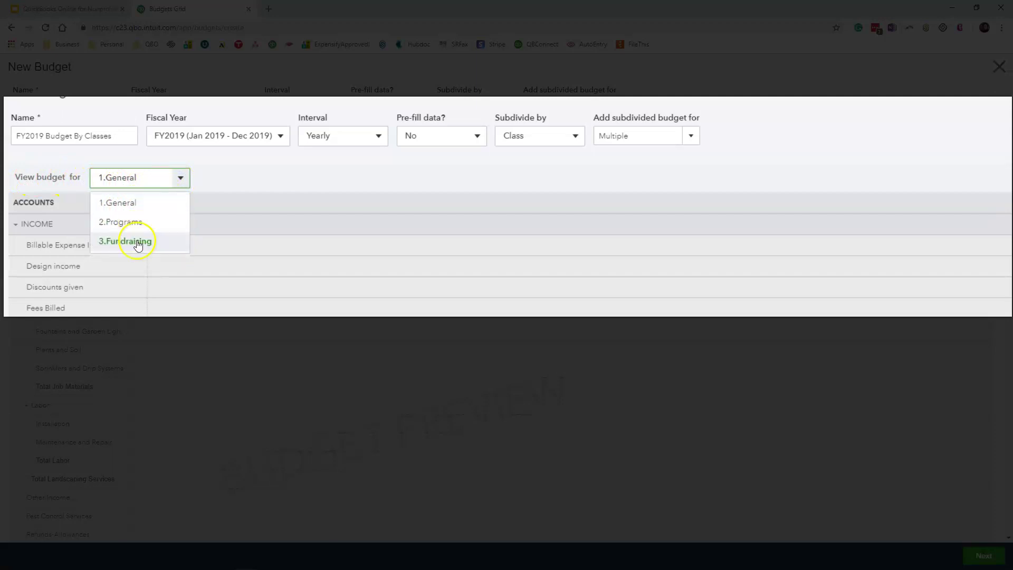
click(342, 181)
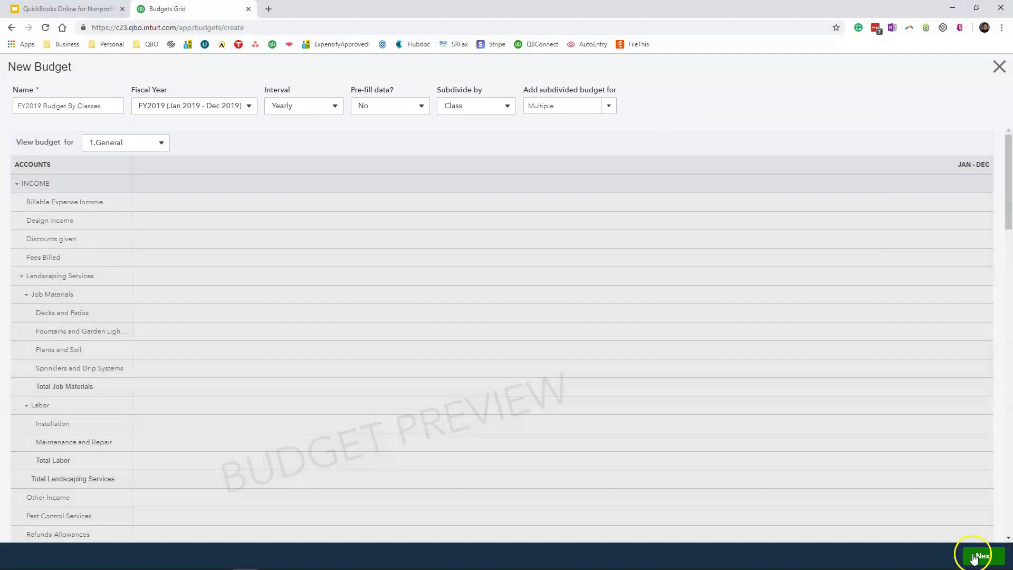
click(974, 558)
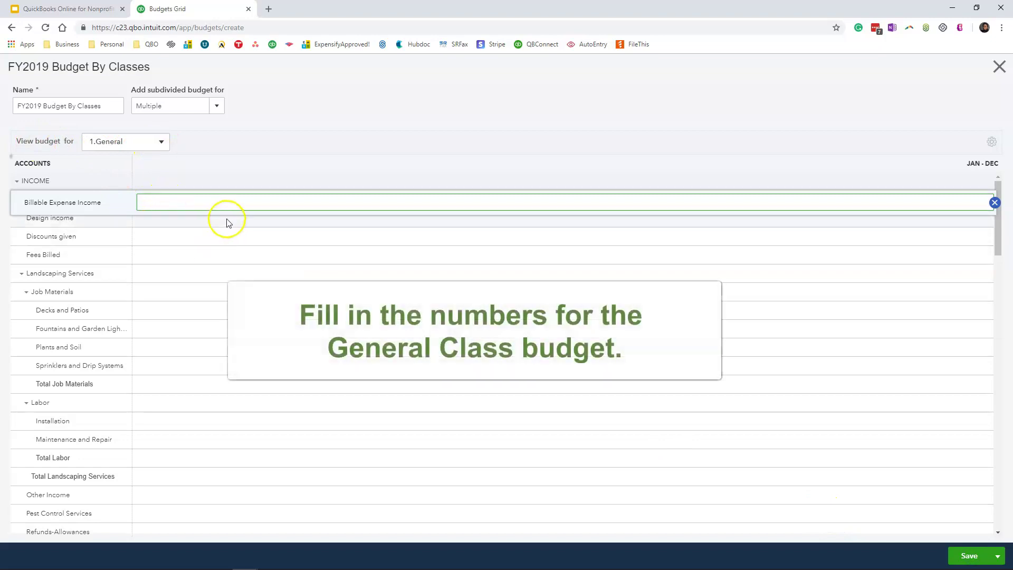
Start the 1.General class's yearly income budget with an amount for Design income and 5,000 for Services.
click(264, 222)
scroll(518, 441, down, 3)
click(592, 416)
text(5000)
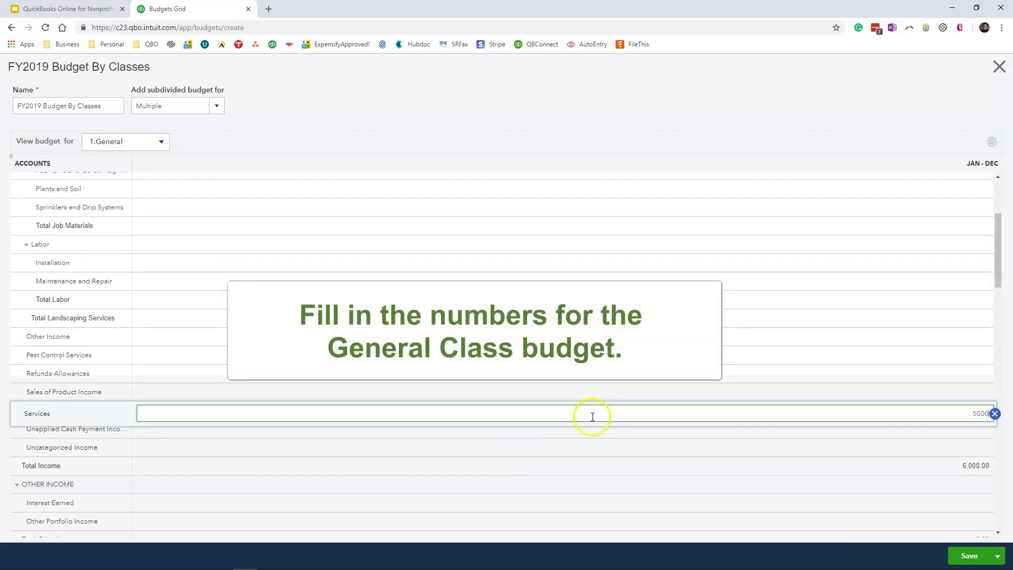
Budget General class expenses of 300 each for Bank Charges, Dues & Subscriptions and Workers Compensation, and 5,000 for Bookkeeper.
scroll(583, 435, down, 9)
click(569, 232)
click(560, 286)
text(300)
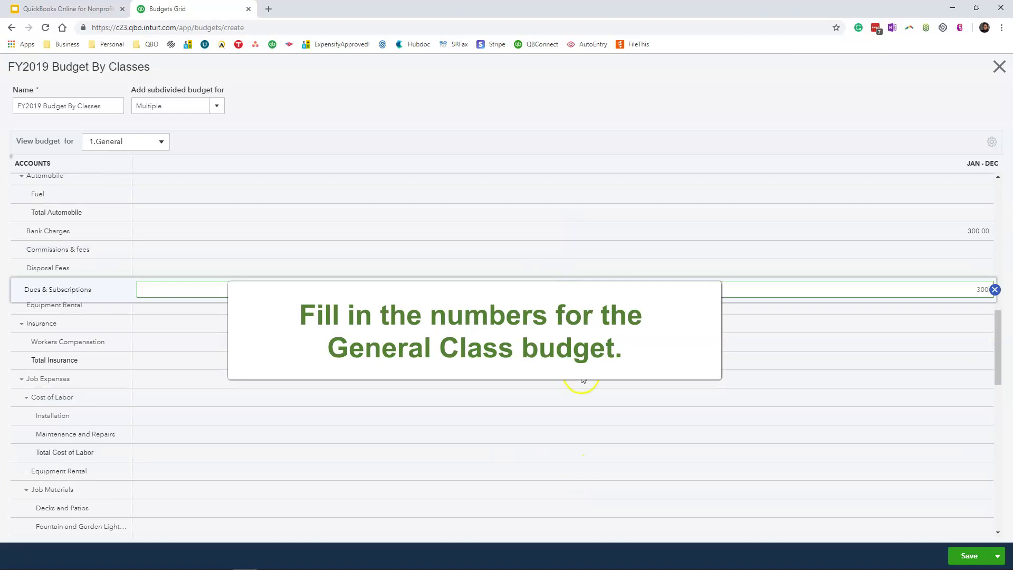
scroll(580, 383, down, 1)
click(610, 287)
text(300)
scroll(611, 303, down, 5)
click(607, 357)
text(5000)
Set the General class's yearly Design income to 20,000.
scroll(607, 357, up, 18)
click(909, 221)
text(2000)
scroll(730, 335, down, 15)
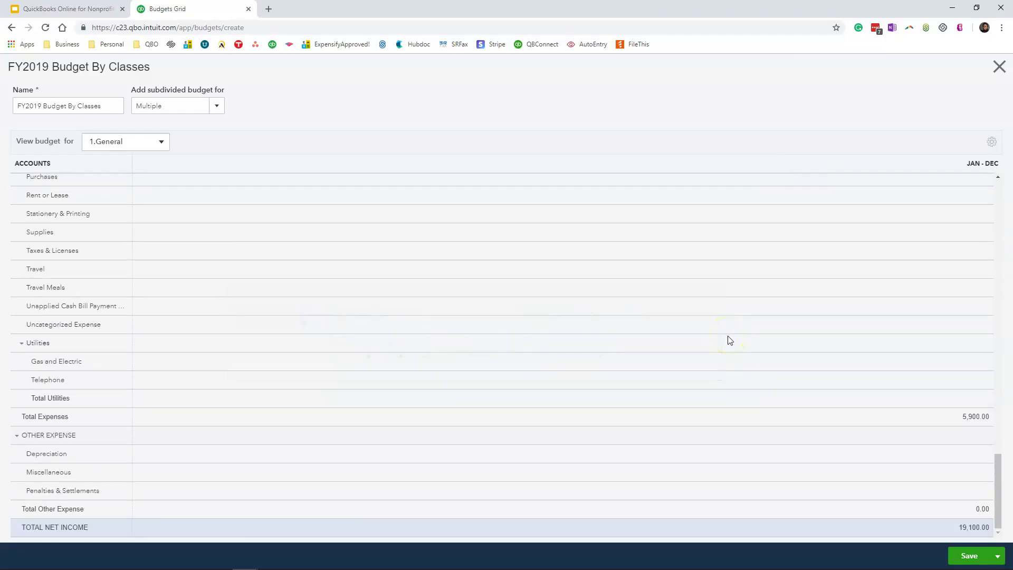
Check the budget grid's view options, keep the Year view, and look over the General class entries.
click(992, 141)
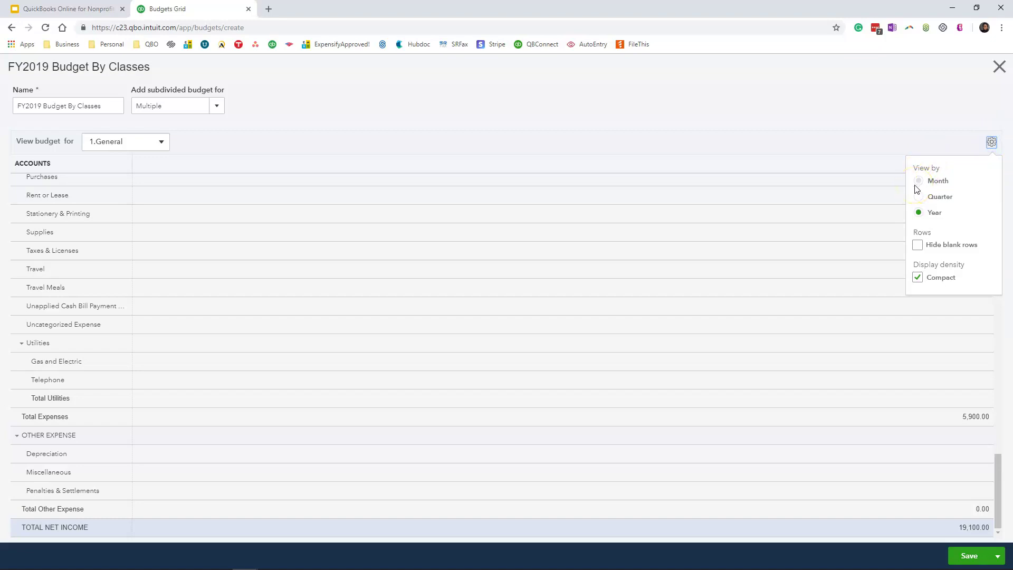
click(917, 211)
click(875, 138)
scroll(850, 308, up, 5)
scroll(850, 309, up, 3)
scroll(850, 309, down, 10)
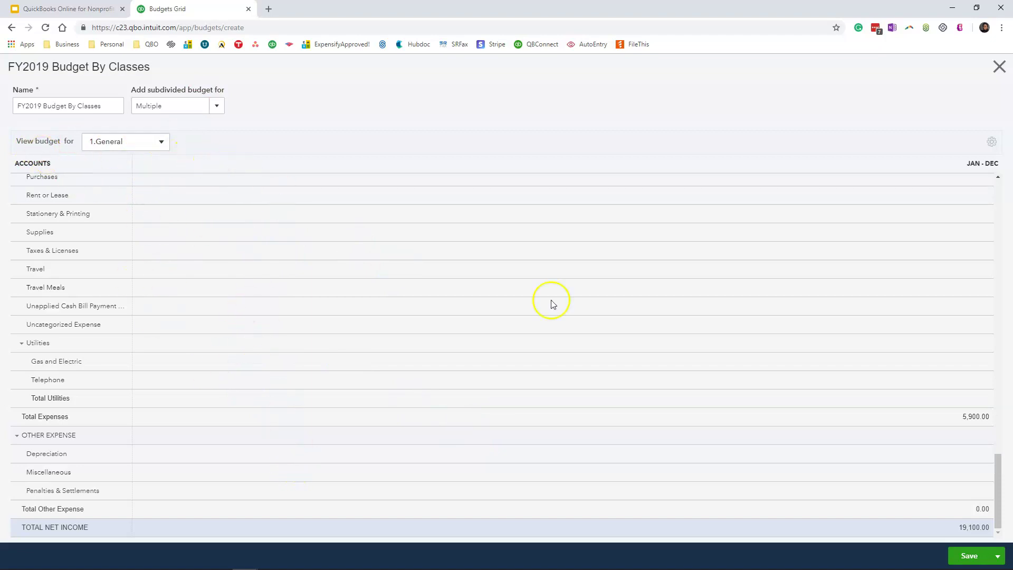
Save the General class amounts while keeping the budget open.
click(998, 554)
click(911, 547)
click(966, 557)
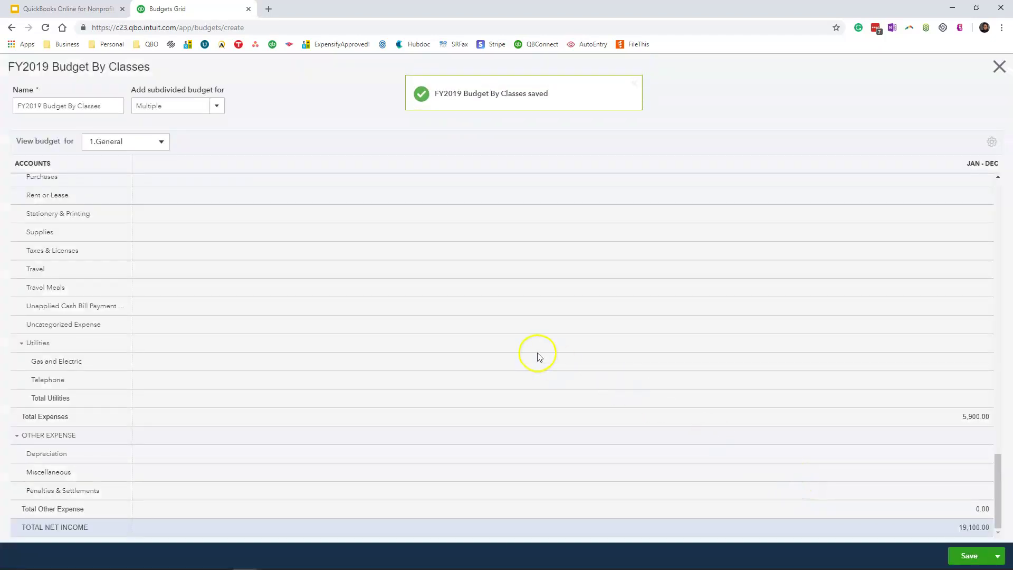
Enter and save the 2.Programs budget: Design income 15,000; Decks and Patios 300; Fountain and Garden Lighting 500; Plants and Soil, Stationery & Printing and Supplies 600 each.
scroll(513, 346, up, 5)
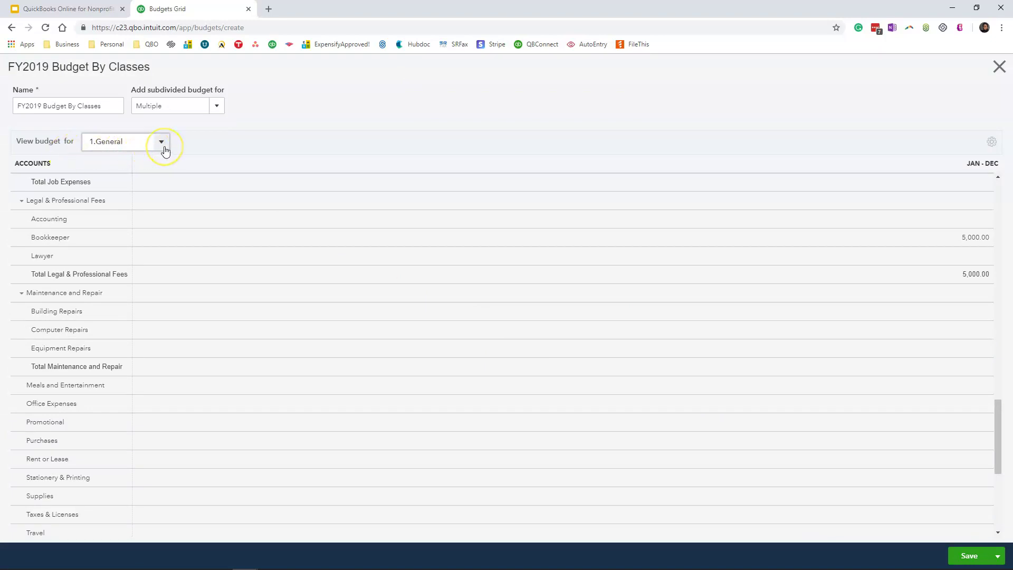
click(164, 146)
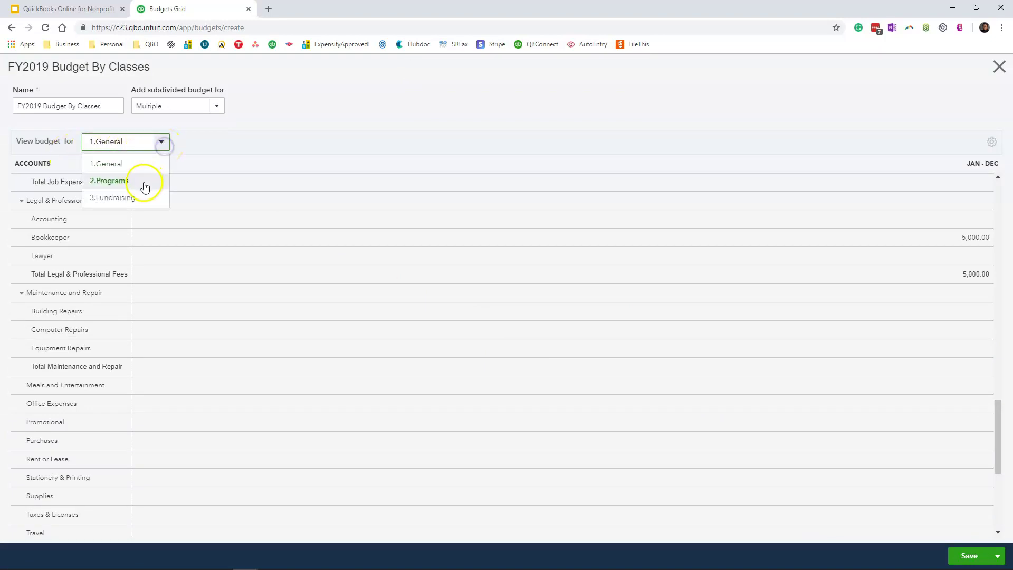
click(144, 187)
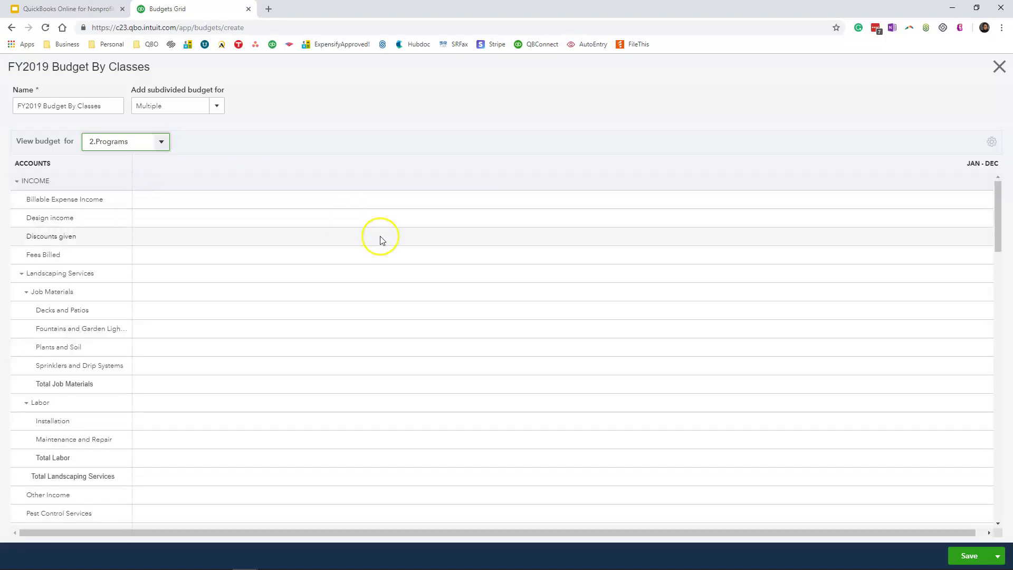
click(218, 225)
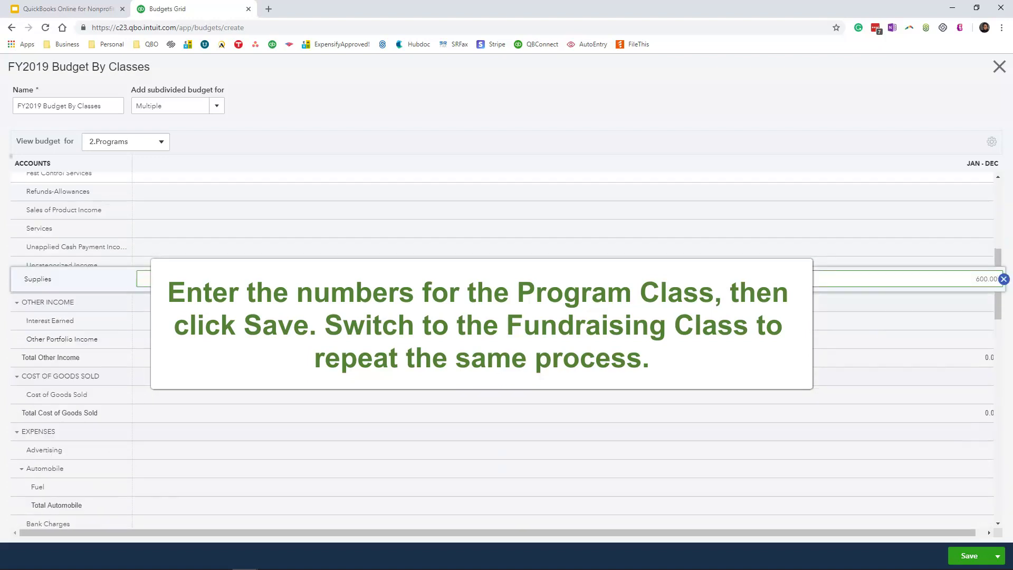
scroll(739, 328, up, 6)
click(956, 555)
Enter and save the 3.Fundraising budget: Services 2,000, Meals and Entertainment 300, and Travel Meals 1,000.
click(160, 142)
click(127, 187)
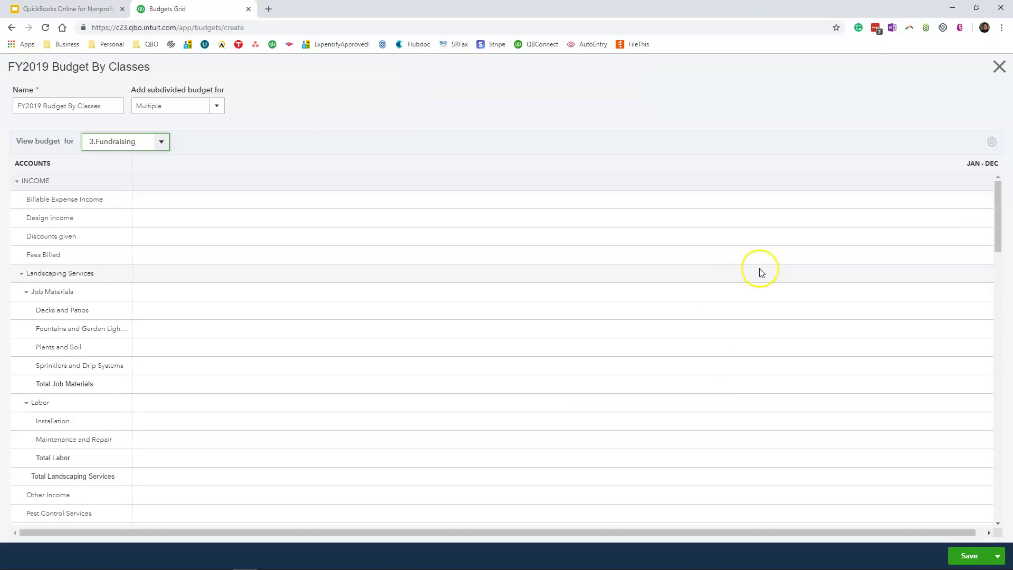
scroll(754, 452, down, 2)
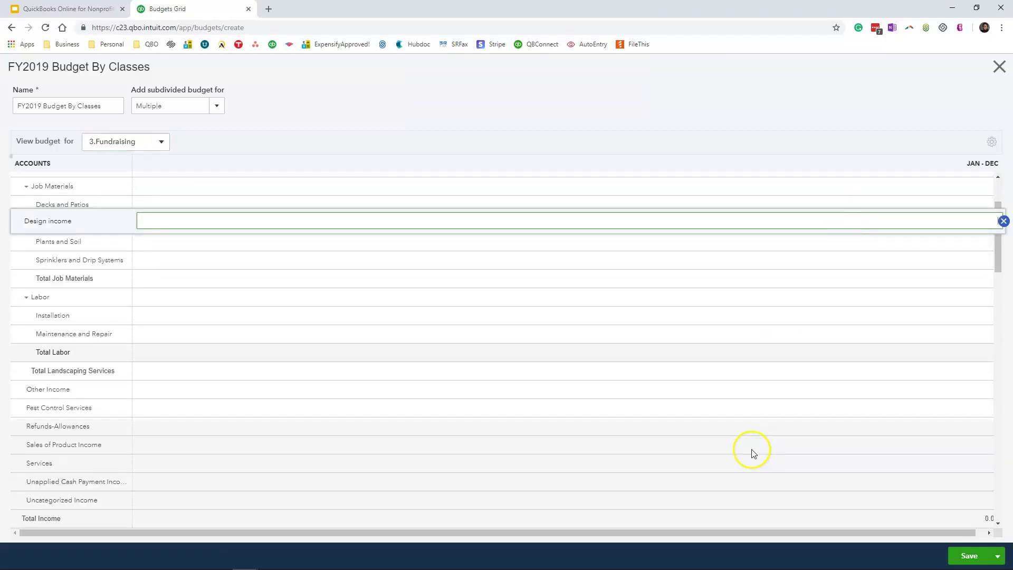
scroll(706, 440, up, 2)
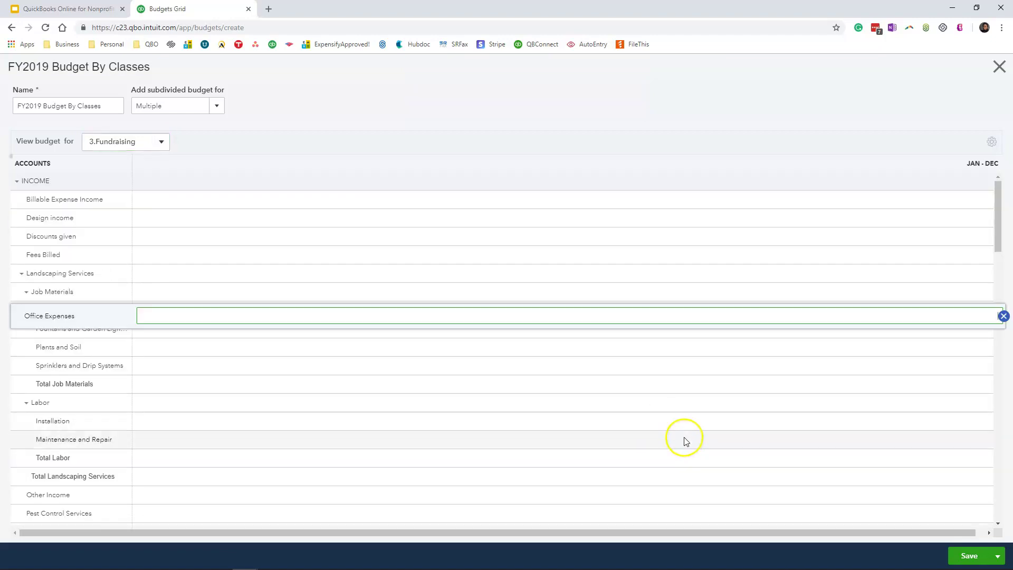
click(969, 555)
Review the saved amounts and totals of the 1.General, 2.Programs and 3.Fundraising class budgets one after another.
click(161, 142)
click(153, 164)
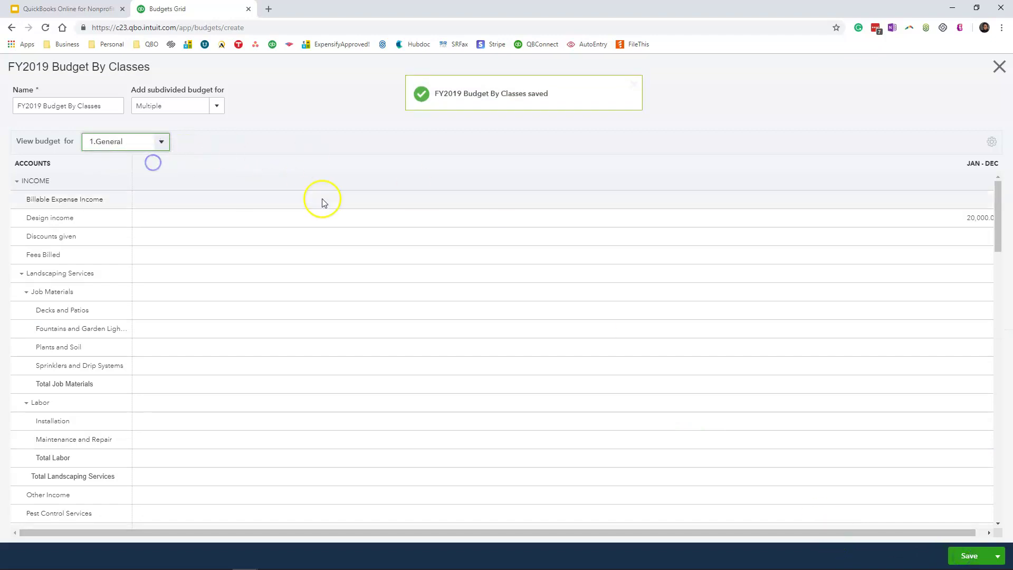
click(161, 141)
click(152, 182)
scroll(369, 369, down, 10)
scroll(368, 370, down, 10)
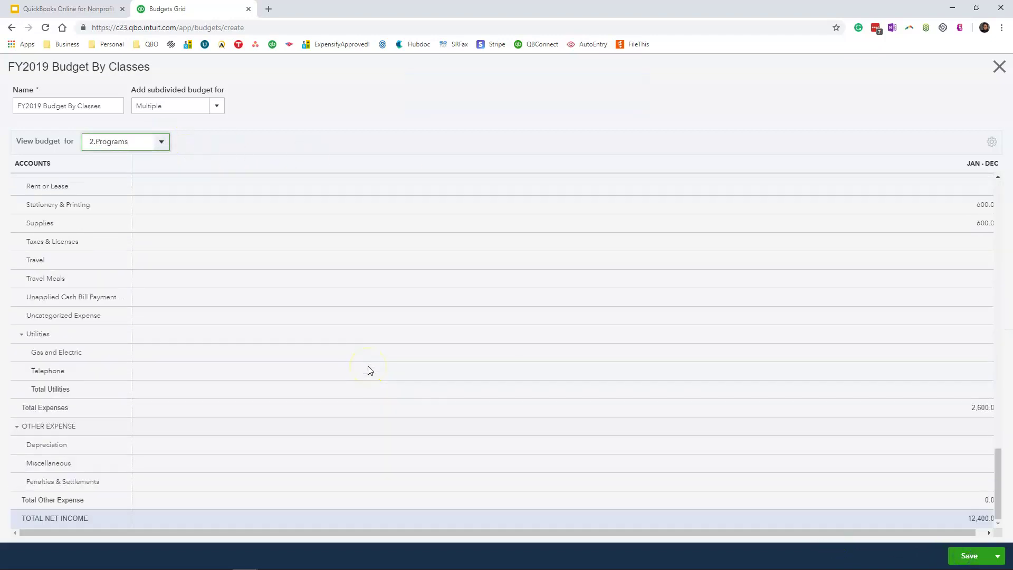
scroll(167, 351, up, 10)
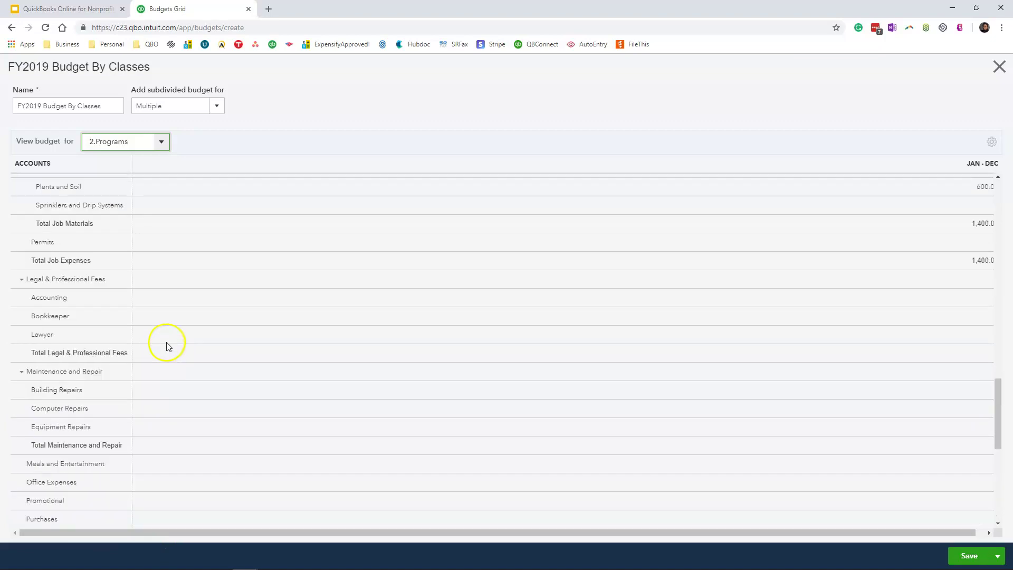
click(161, 141)
click(136, 198)
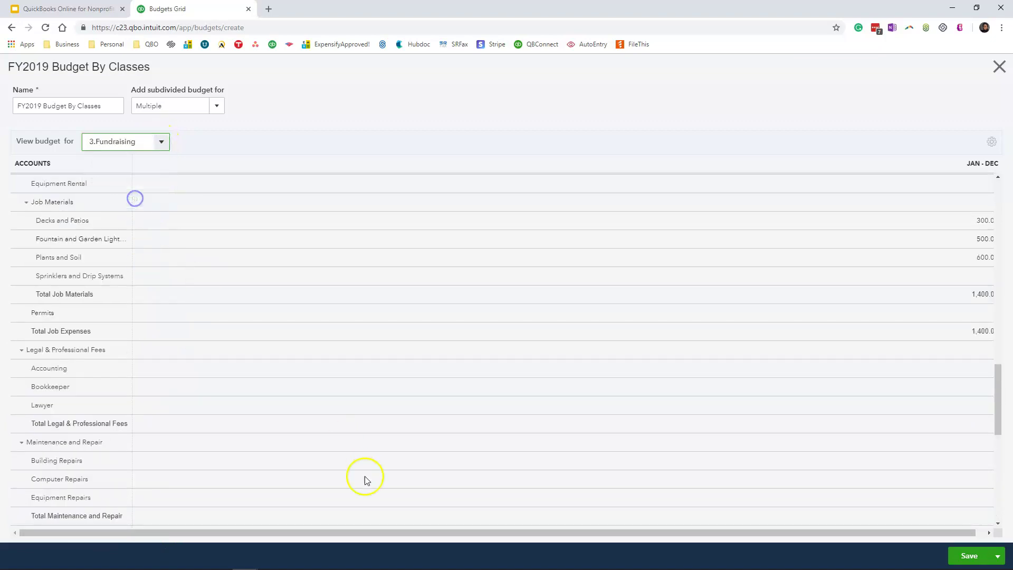
scroll(368, 412, down, 15)
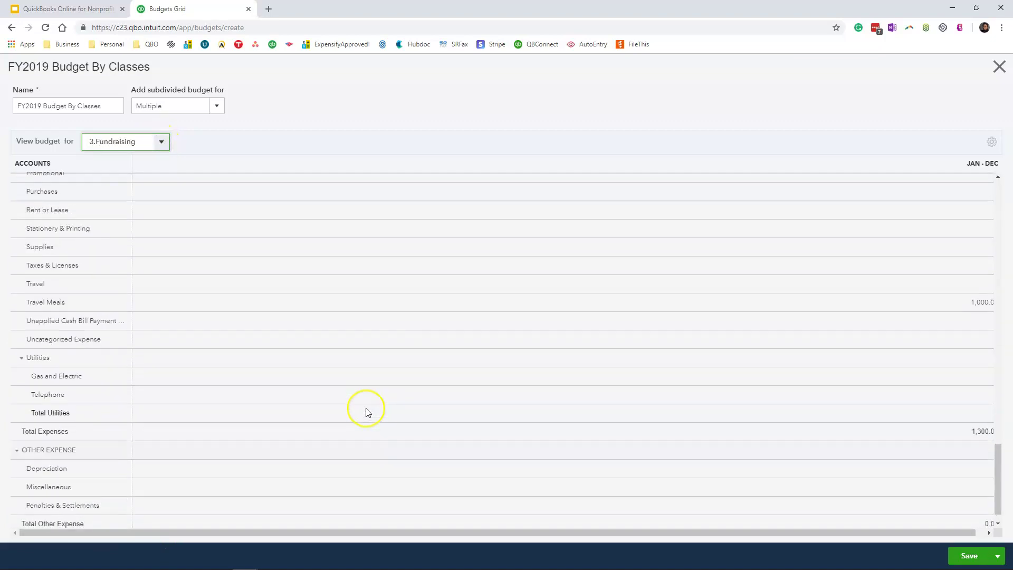
scroll(368, 412, down, 1)
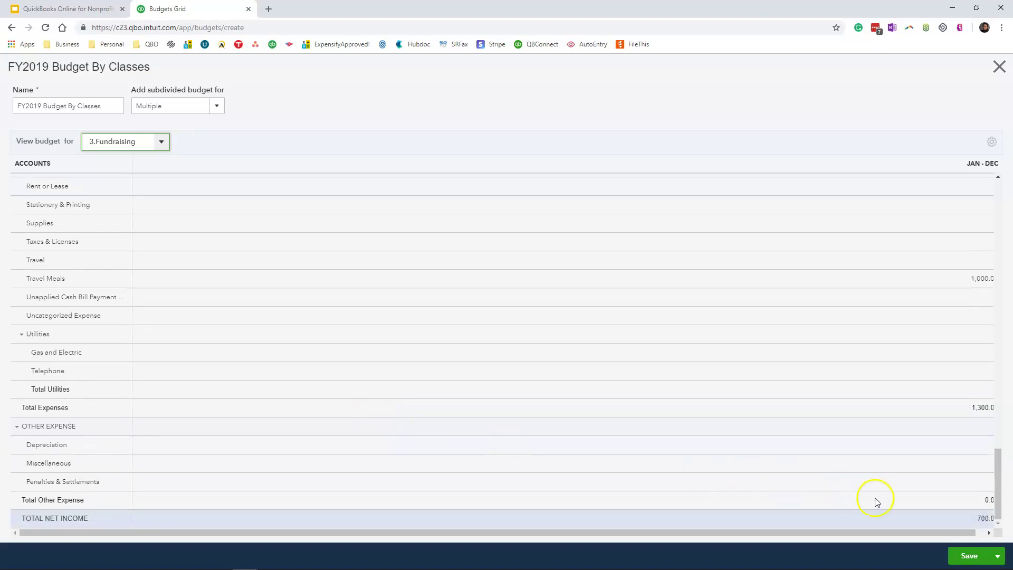
Save and close the budget, and run the Budget Overview report for FY2019 Budget By Classes.
click(999, 557)
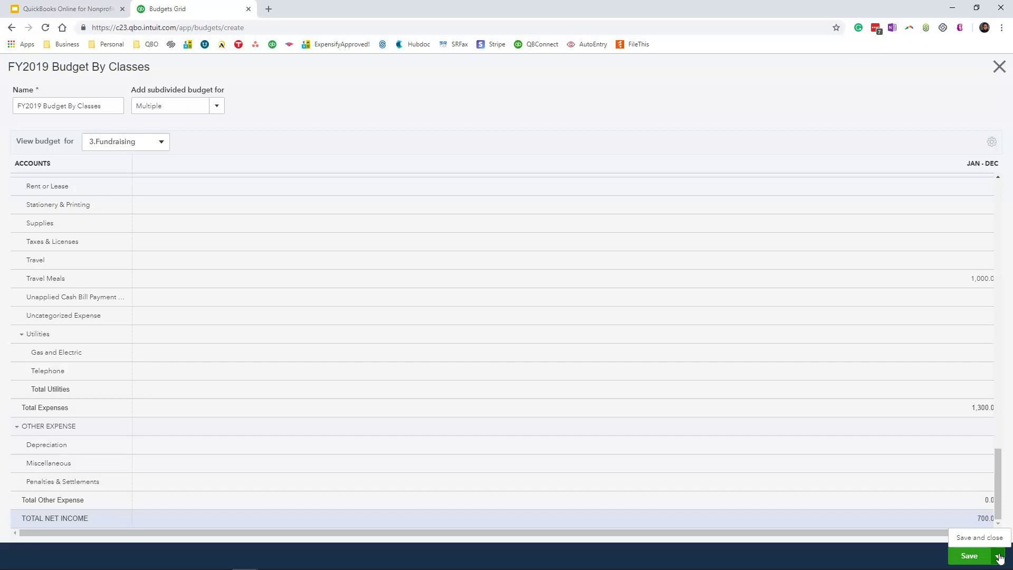
click(996, 548)
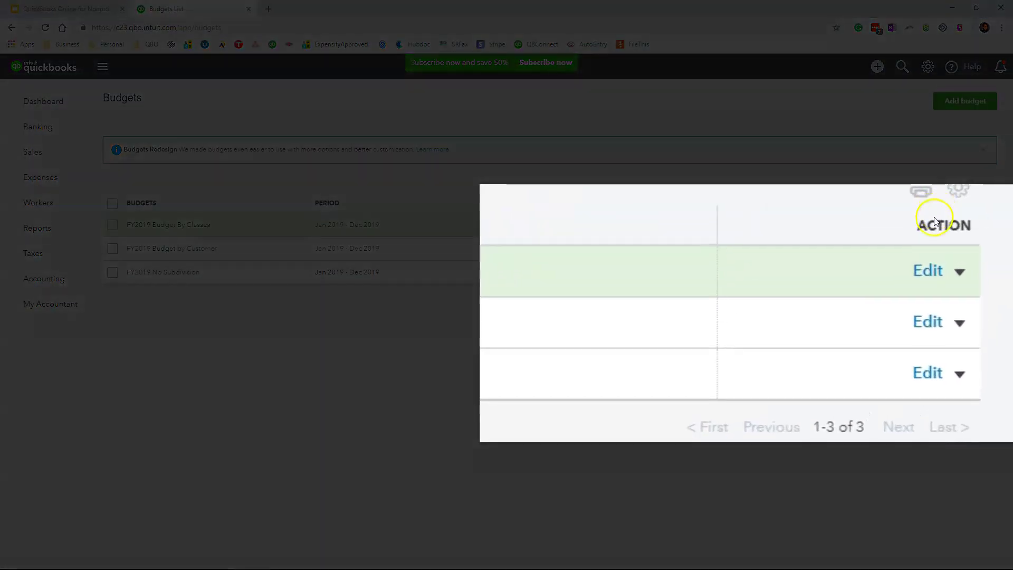
click(957, 272)
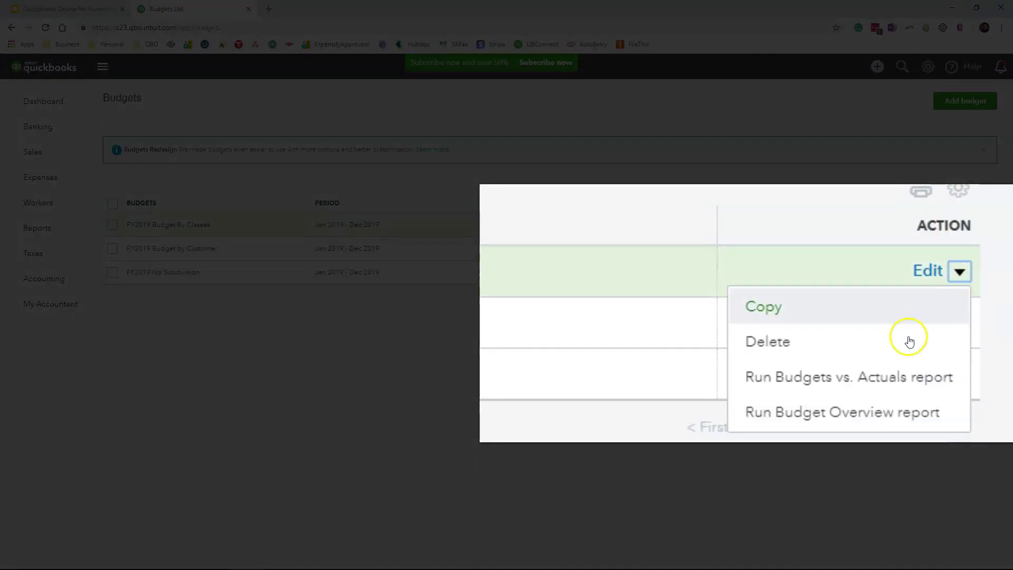
click(854, 416)
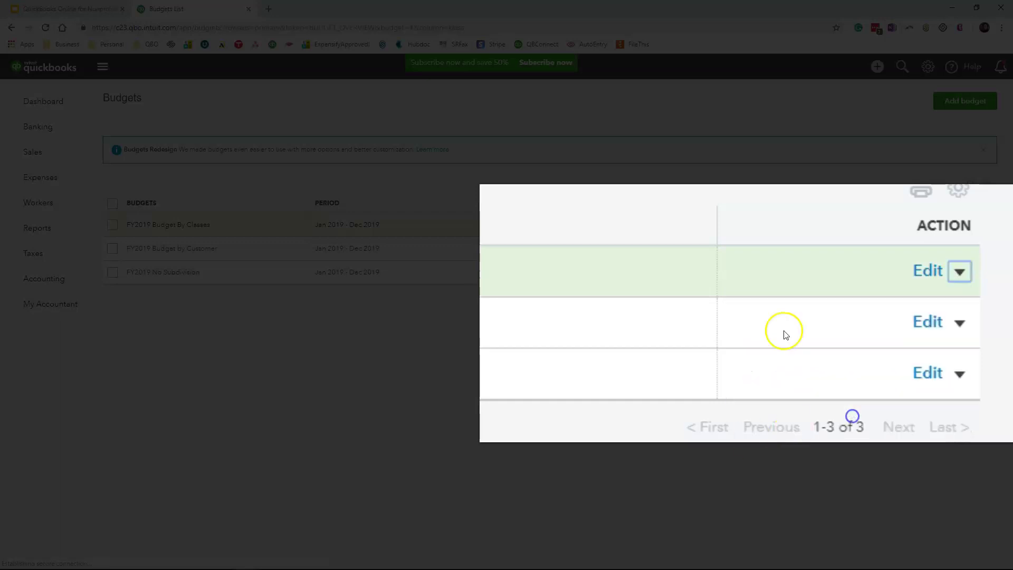
Examine the Budget Overview report's income, expenses and net income for each class and in total.
scroll(688, 346, down, 2)
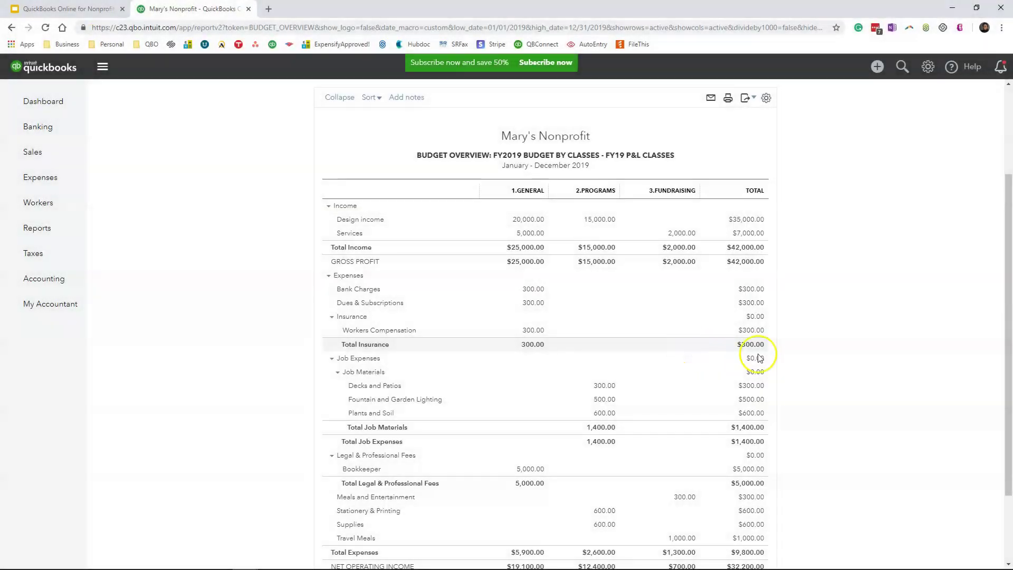
scroll(819, 373, up, 2)
scroll(820, 373, down, 3)
scroll(820, 372, down, 1)
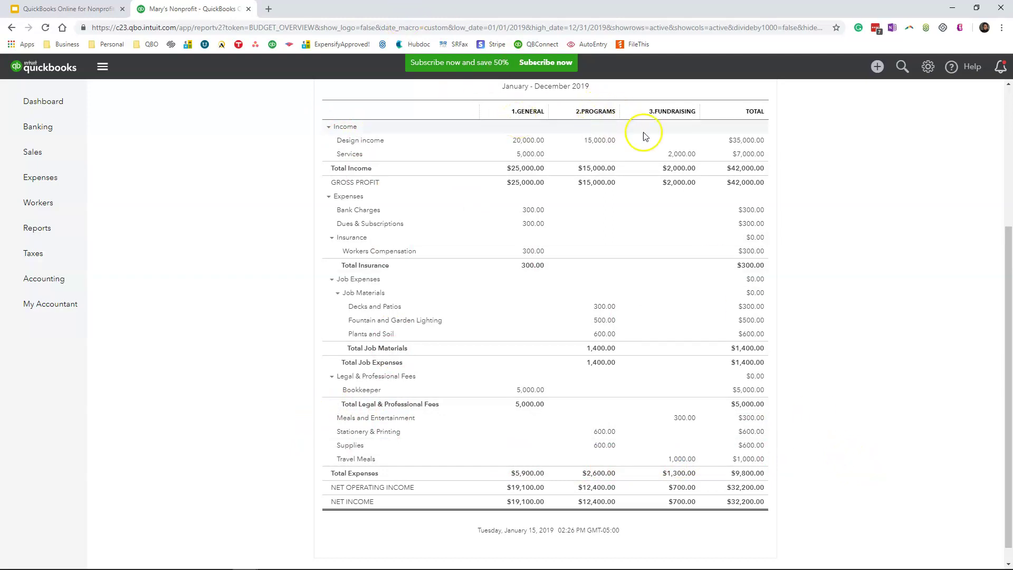
scroll(811, 350, up, 2)
scroll(811, 351, up, 1)
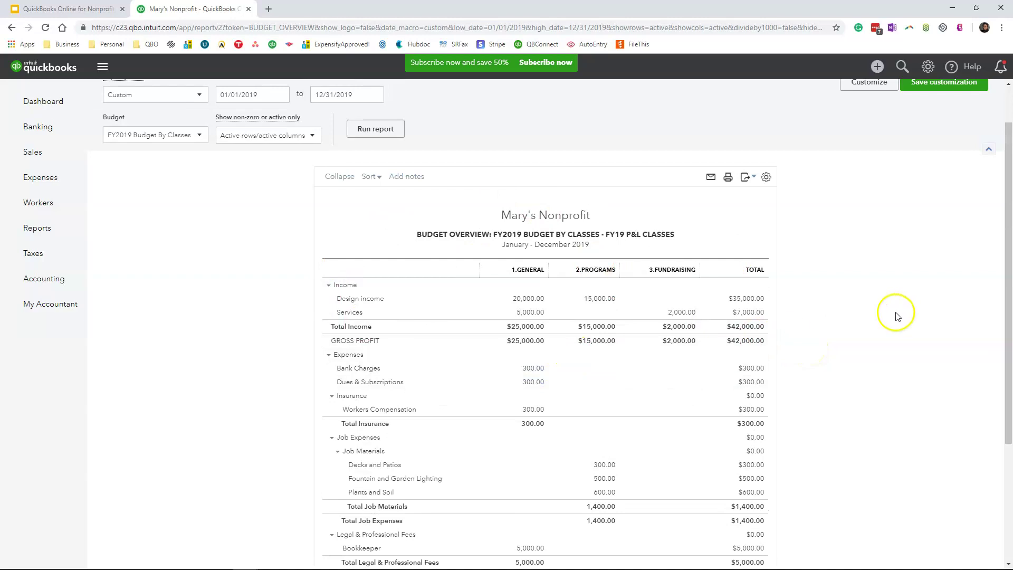
Customize the report's number format to omit cents and show negative numbers as (100) in red.
click(870, 83)
click(863, 217)
click(861, 252)
click(852, 236)
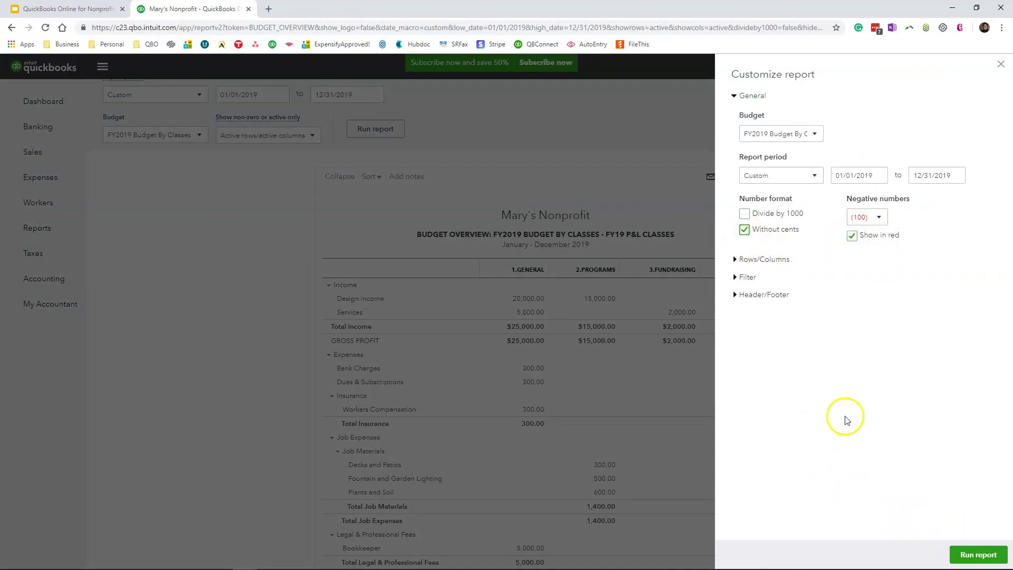
Remove Date prepared and Time prepared from the report's footer and run the customized report.
click(749, 295)
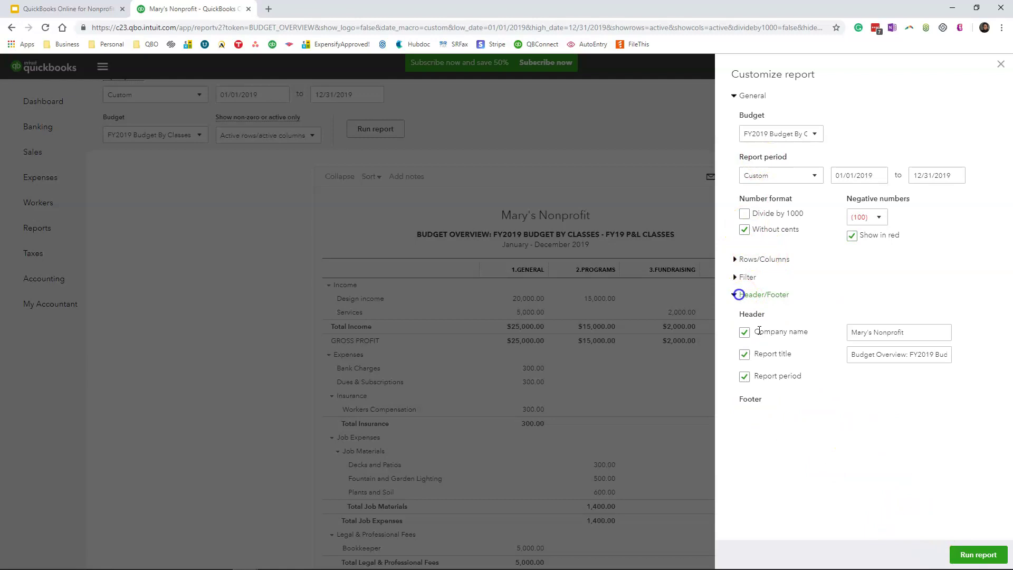
click(745, 417)
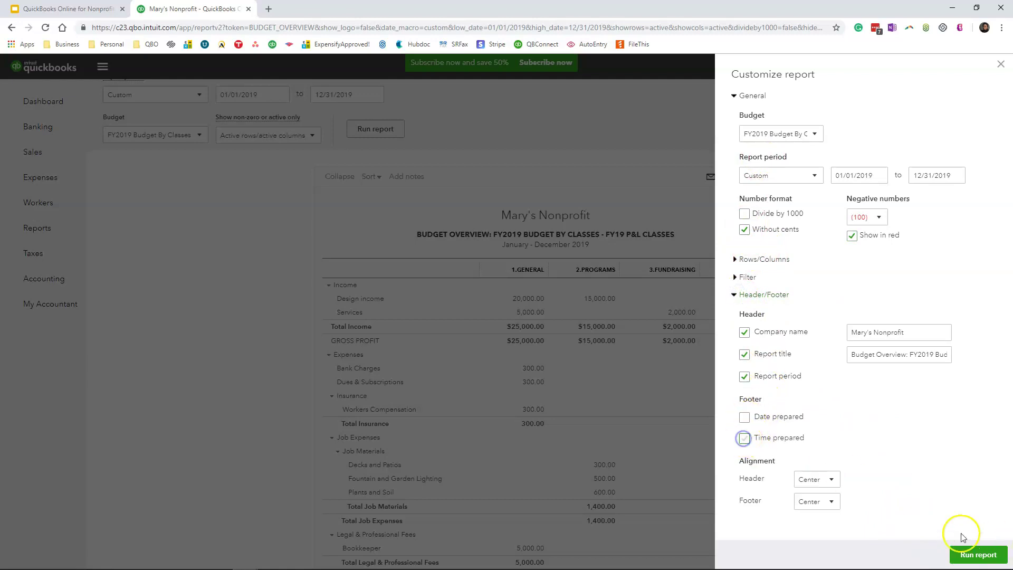
click(970, 554)
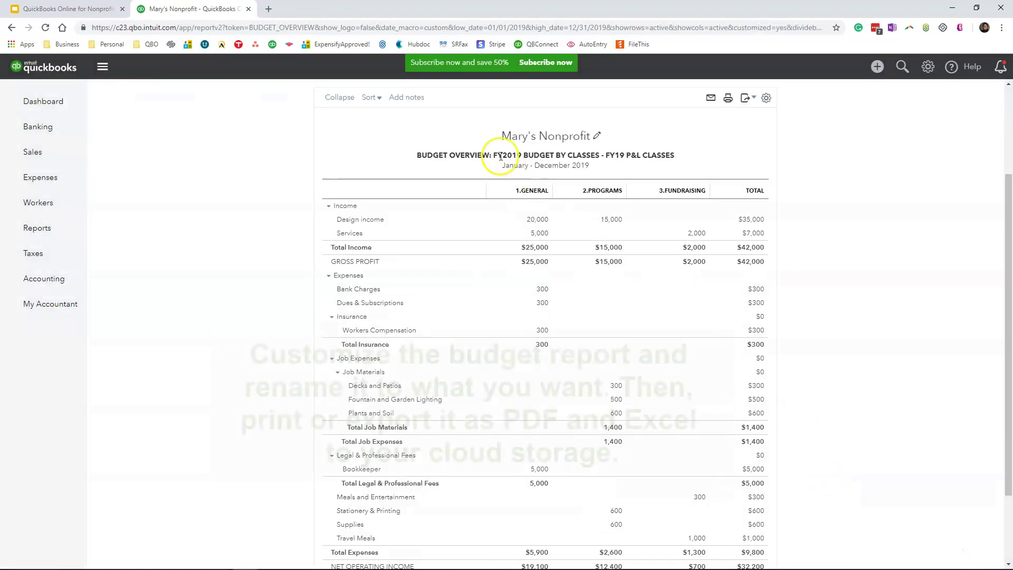
Retitle the report "2019 Budget By Classes", and collapse its account rows and expand them again.
click(454, 155)
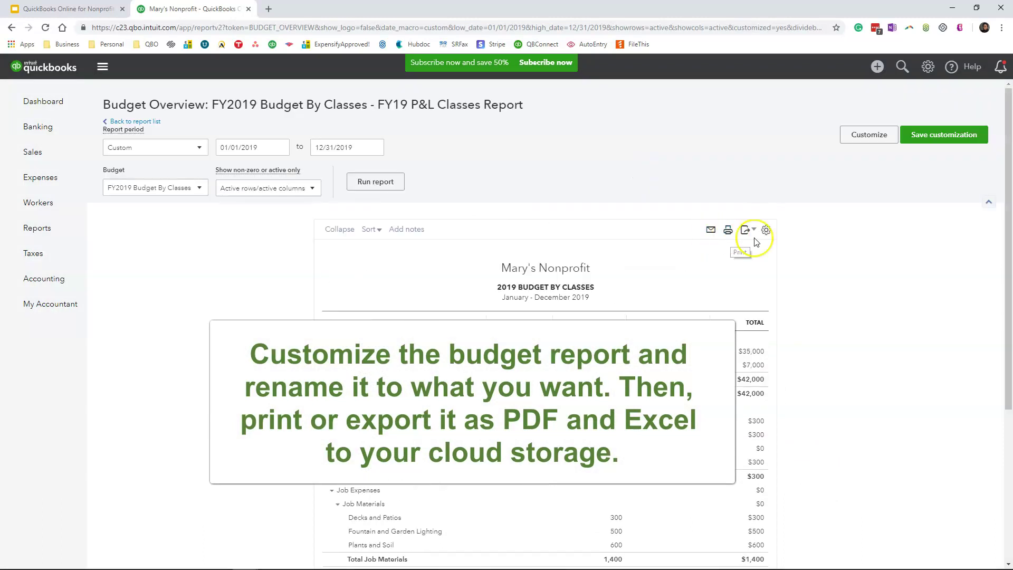
click(341, 229)
scroll(345, 231, down, 1)
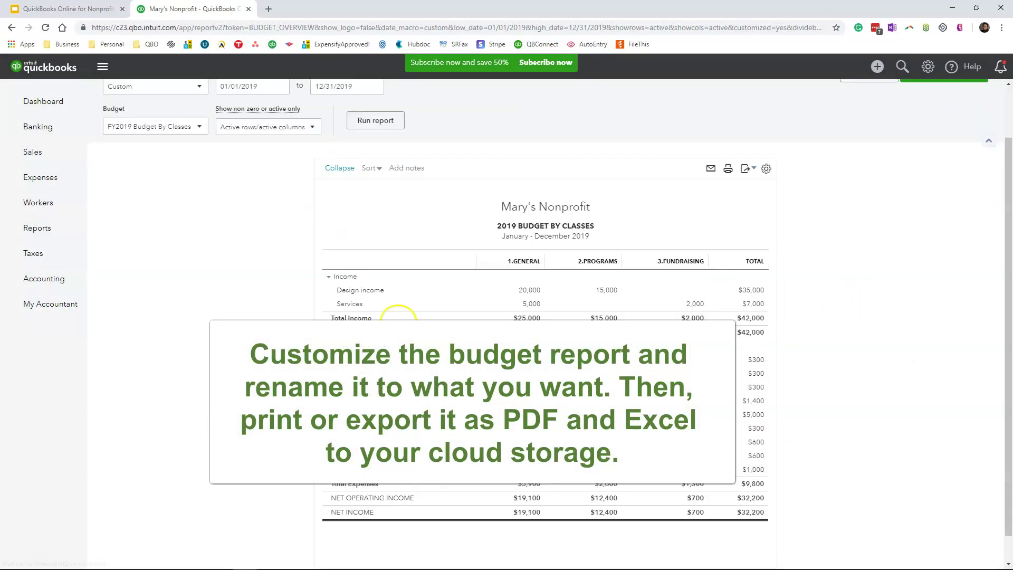
scroll(399, 322, up, 1)
Save the customized report as "2019 Budget By Classes" with no group and sharing set to None.
click(939, 136)
click(912, 281)
click(854, 315)
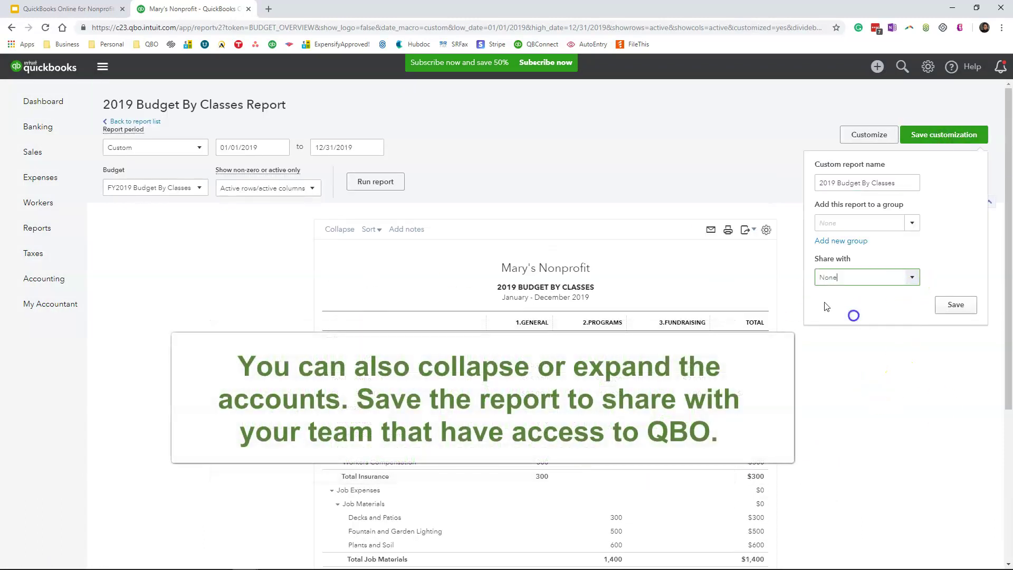
click(911, 278)
click(825, 298)
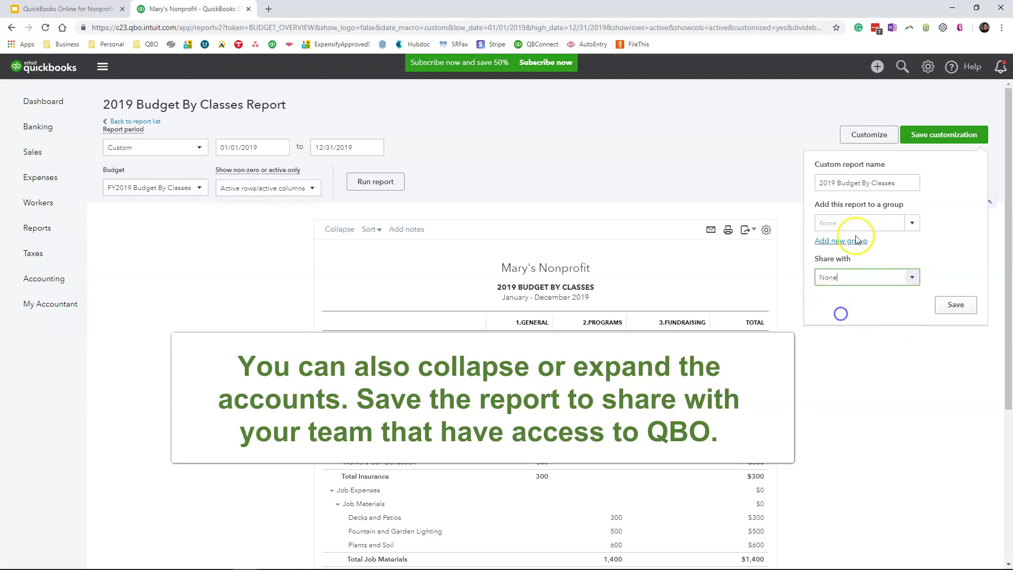
click(956, 305)
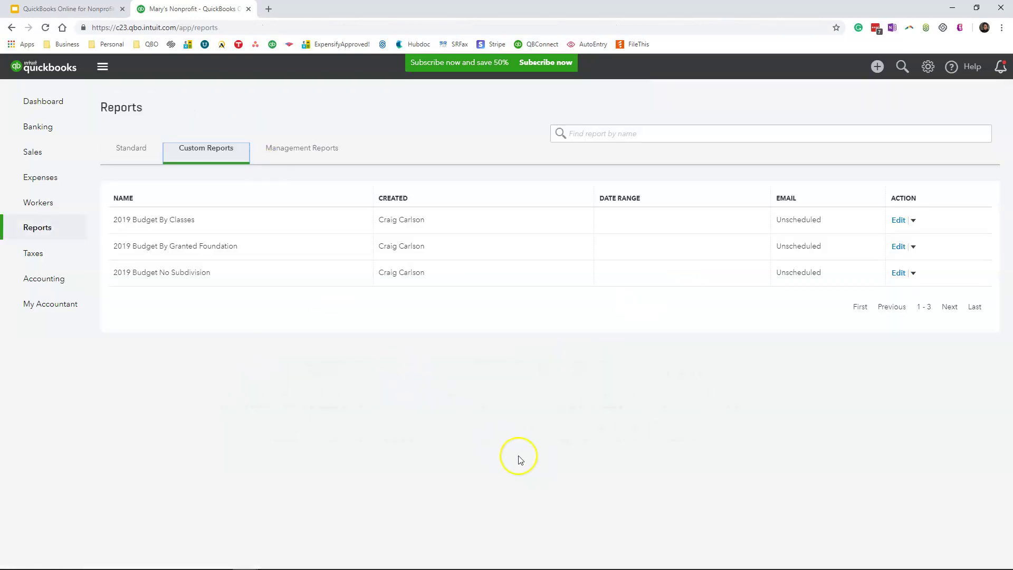
Create a new report group named "2019 Budgets" for the "2019 Budget By Classes" custom report and save the report.
click(913, 220)
click(903, 222)
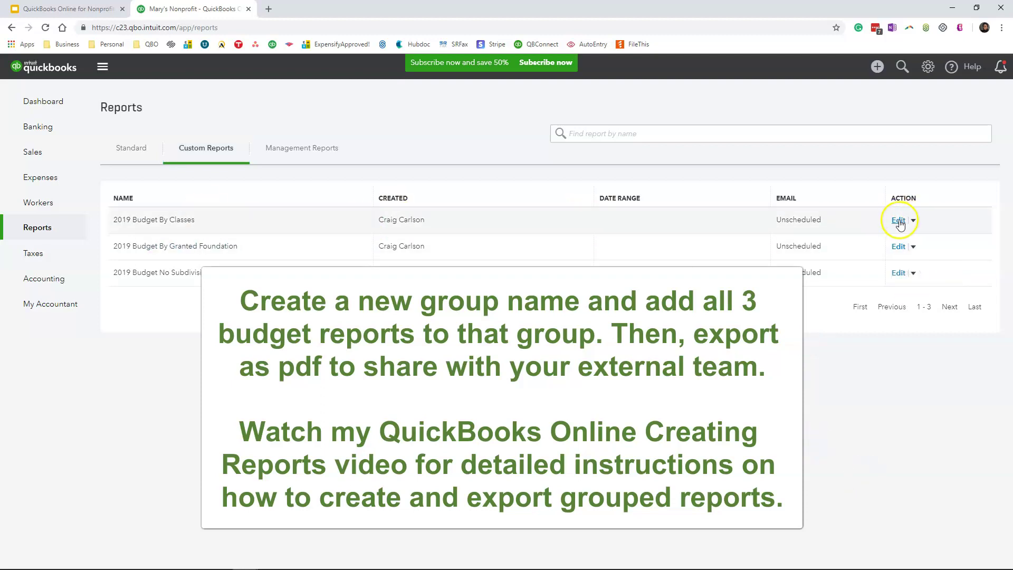
click(98, 170)
click(66, 195)
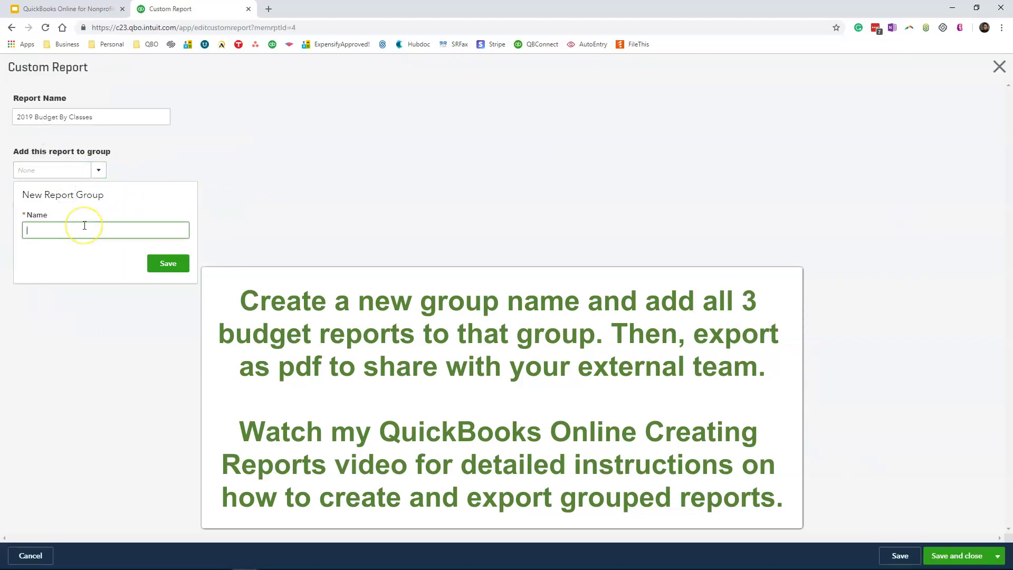
click(166, 262)
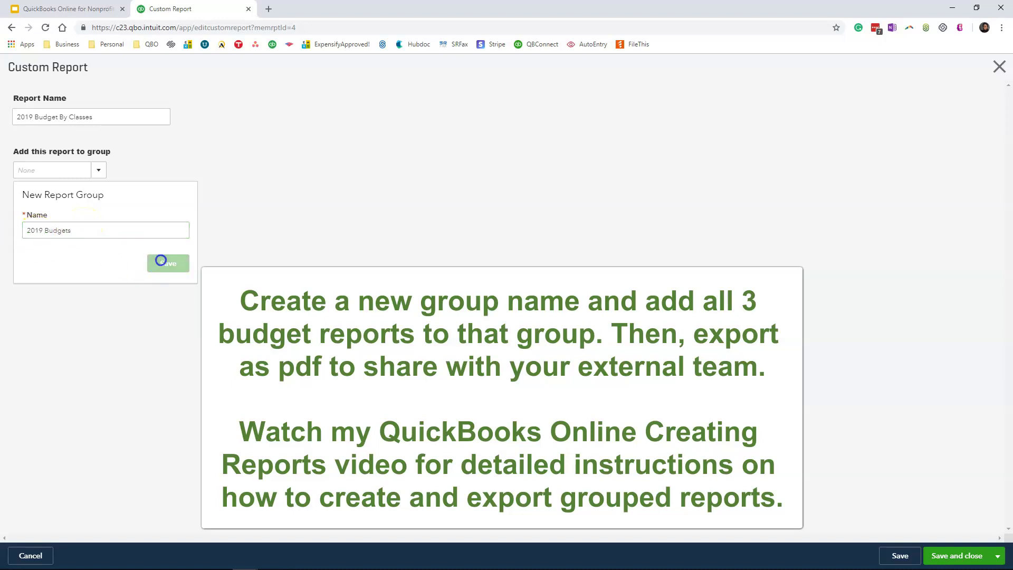
click(950, 555)
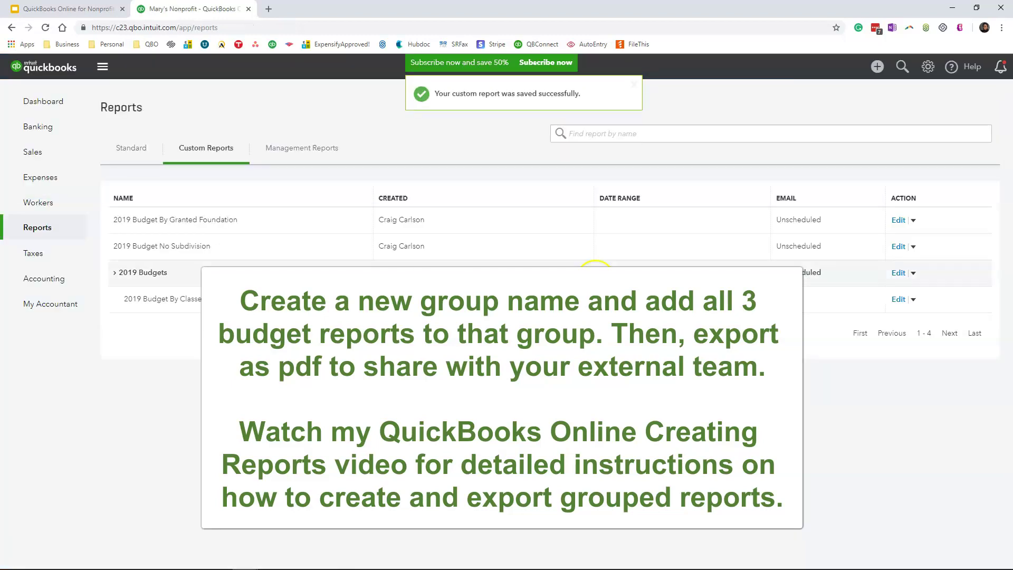
Add the "2019 Budget No Subdivision" custom report to the "2019 Budgets" group and save it.
click(909, 251)
click(897, 251)
click(99, 170)
click(85, 210)
click(953, 555)
click(494, 346)
Add the "2019 Budget By Granted Foundation" custom report to the "2019 Budgets" group and save it.
click(898, 220)
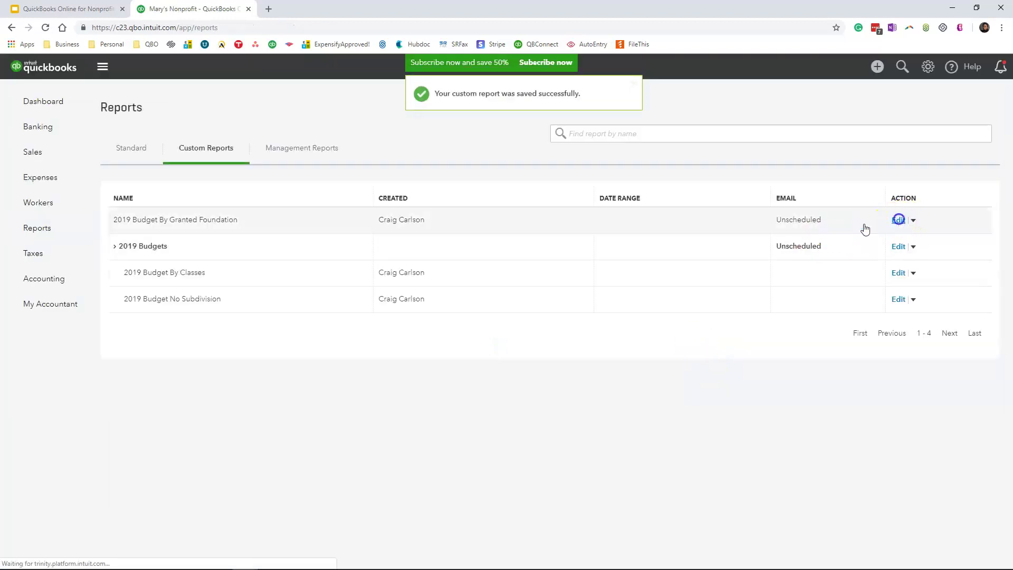
click(96, 170)
click(85, 210)
click(941, 552)
click(499, 346)
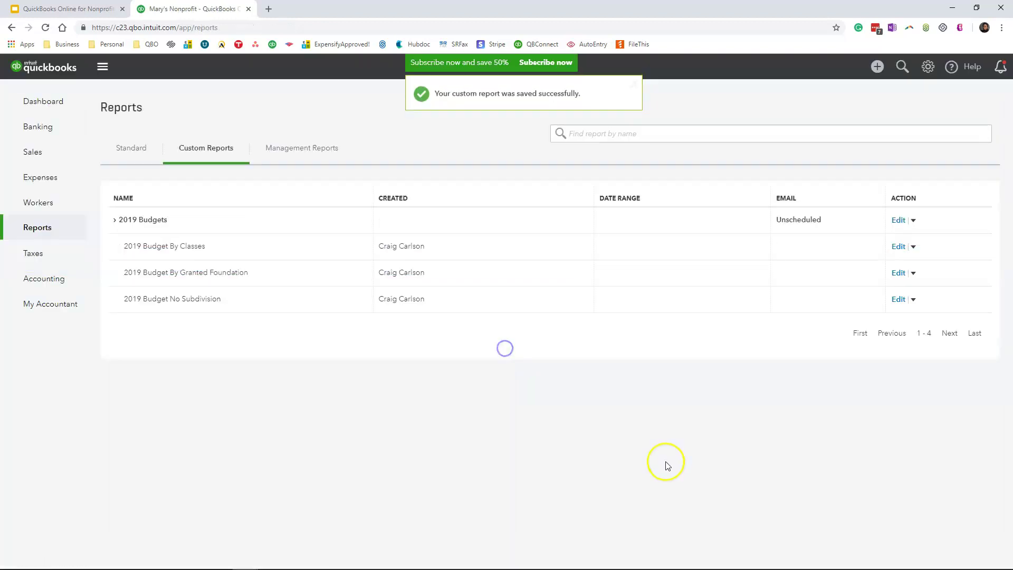
Export the "2019 Budgets" report group as a PDF.
click(913, 220)
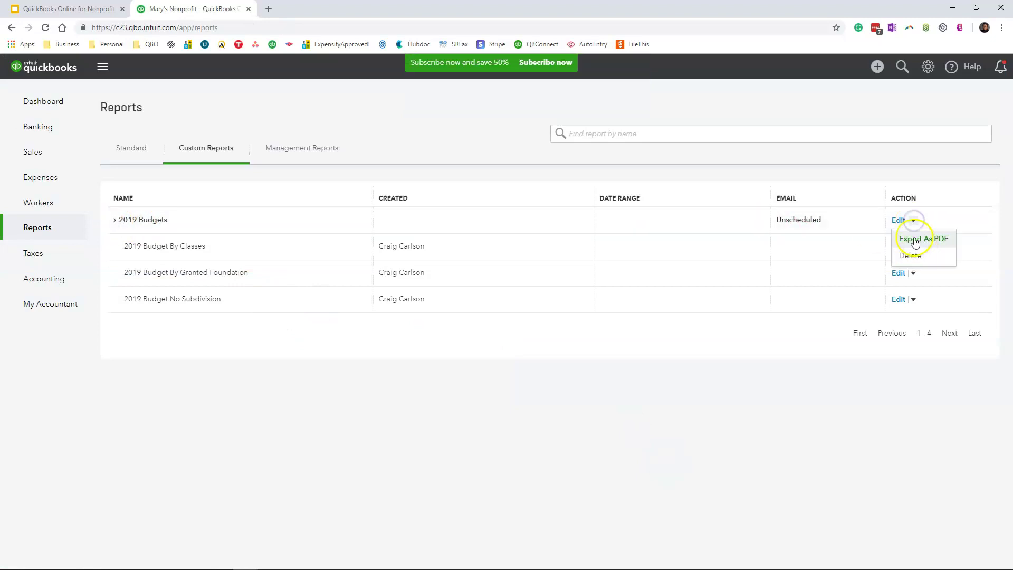
click(928, 243)
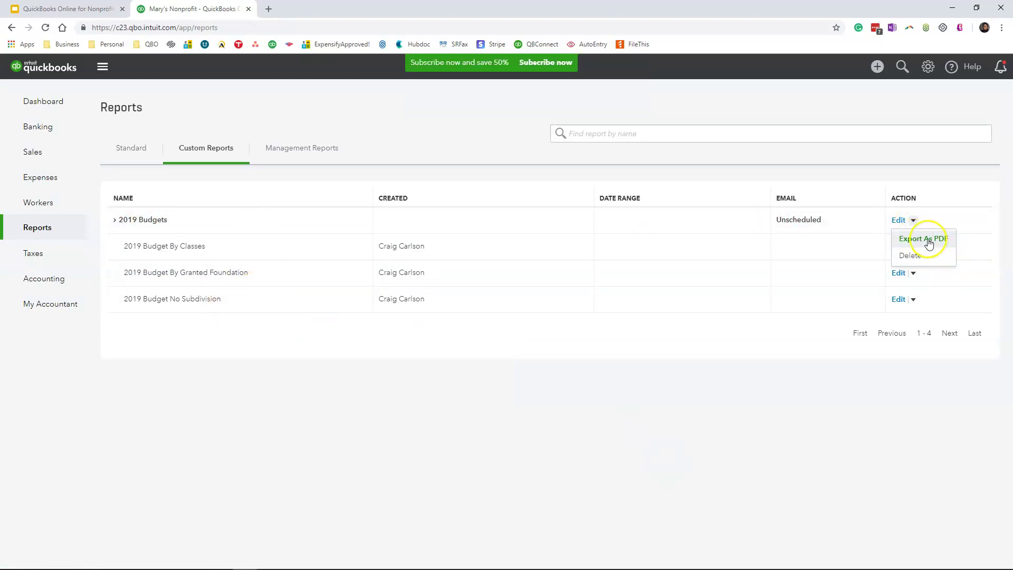